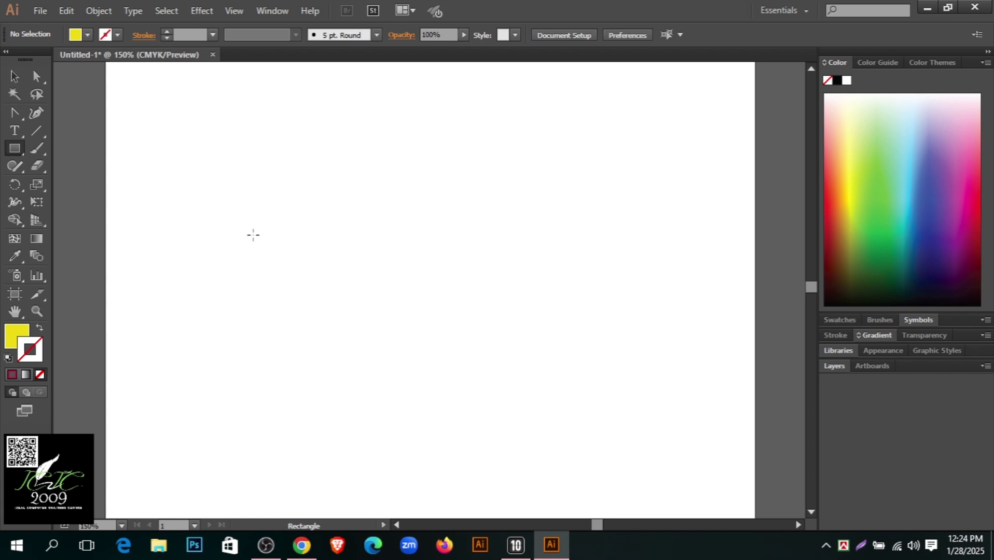
Draw a yellow rectangle about 279 by 67 pt near the middle of the artboard and round its two left corners
{"action": "left_click_drag", "start_coordinate": [253, 235], "coordinate": [559, 309]}
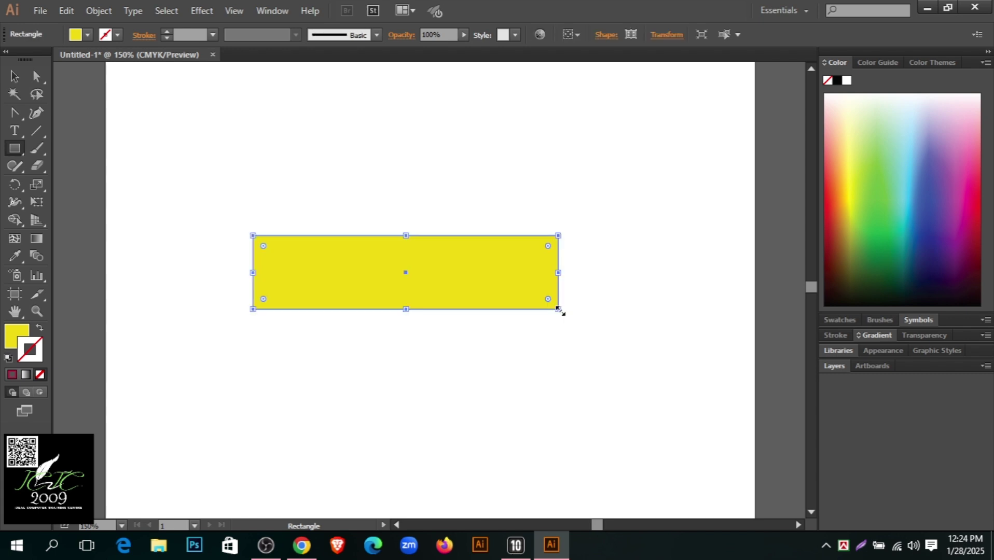
{"action": "left_click", "coordinate": [44, 75]}
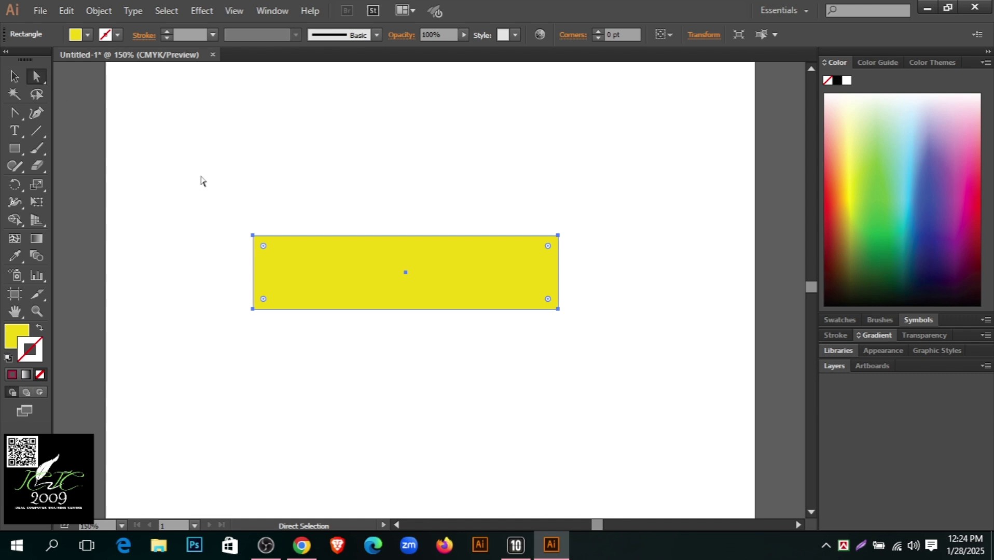
{"action": "left_click_drag", "start_coordinate": [203, 181], "coordinate": [274, 327]}
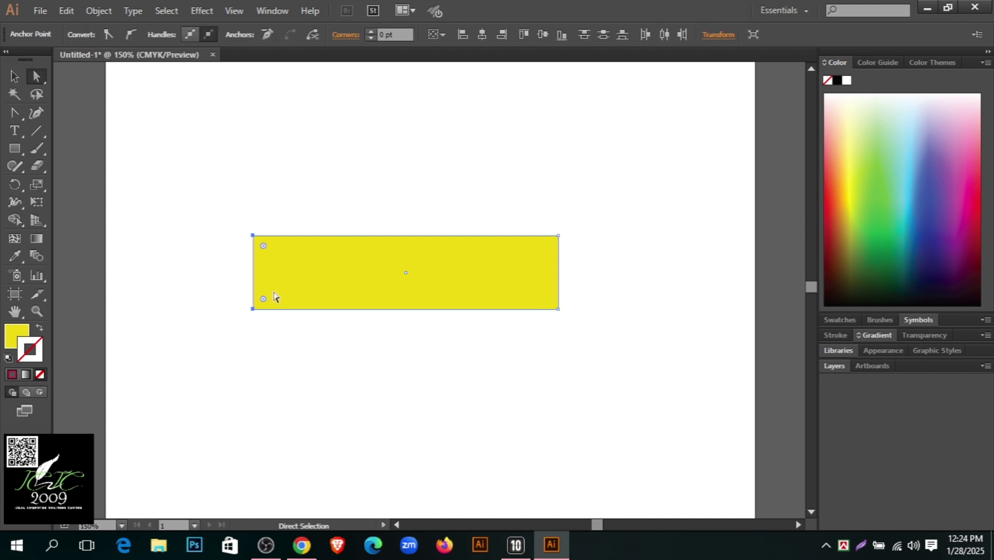
{"action": "left_click_drag", "start_coordinate": [268, 249], "coordinate": [276, 253]}
Bend the rectangle's right edge inward into a concave curve with the Anchor Point tool
{"action": "left_click", "coordinate": [20, 113]}
{"action": "left_click", "coordinate": [90, 163]}
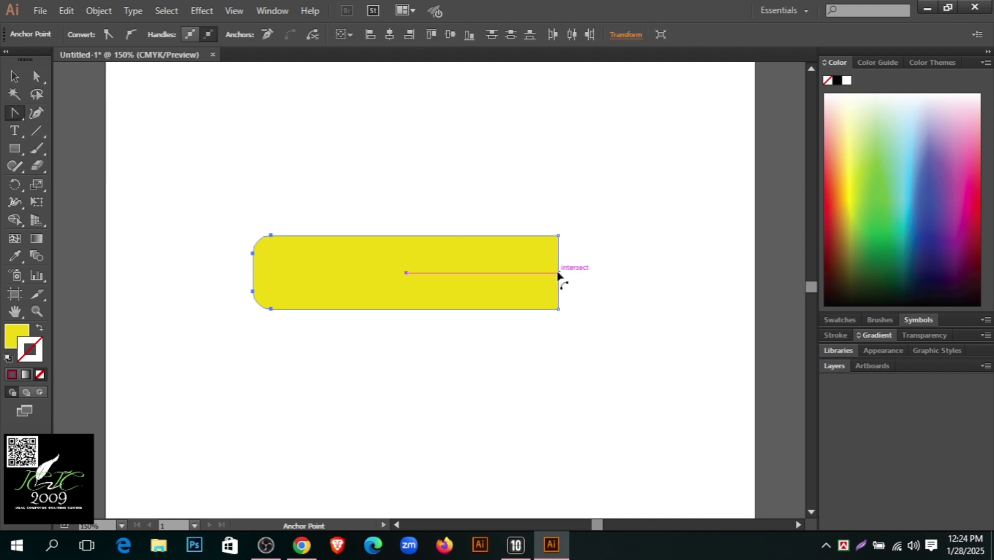
{"action": "left_click_drag", "start_coordinate": [558, 275], "coordinate": [535, 271]}
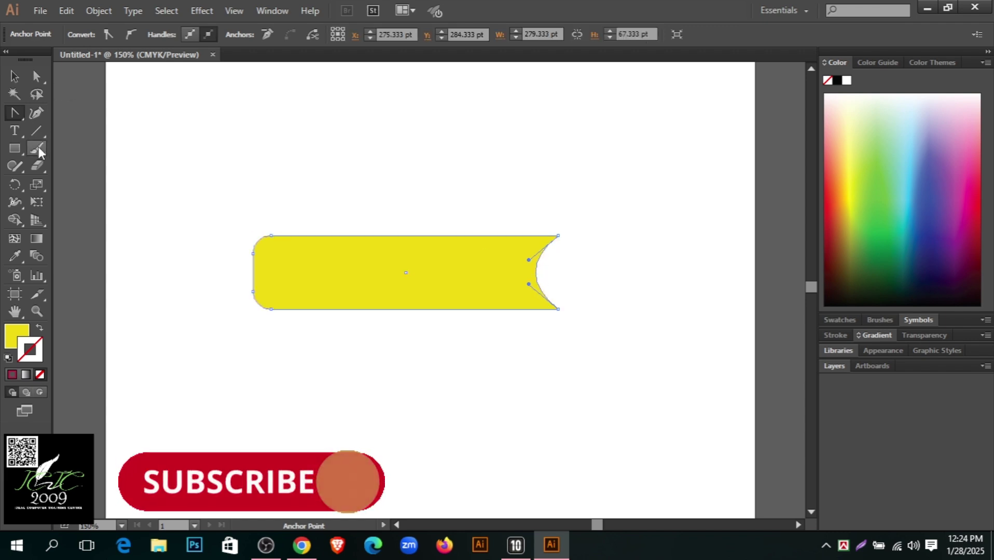
Draw a horizontal line above the yellow shape, longer than the shape, and give it a solid crimson stroke
{"action": "left_click", "coordinate": [36, 131]}
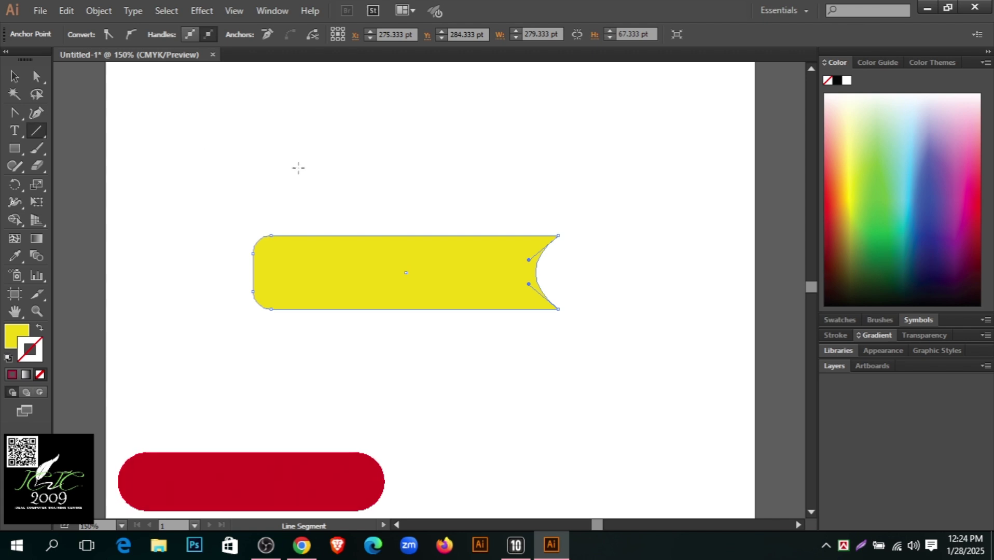
{"action": "left_click_drag", "start_coordinate": [299, 167], "coordinate": [654, 167]}
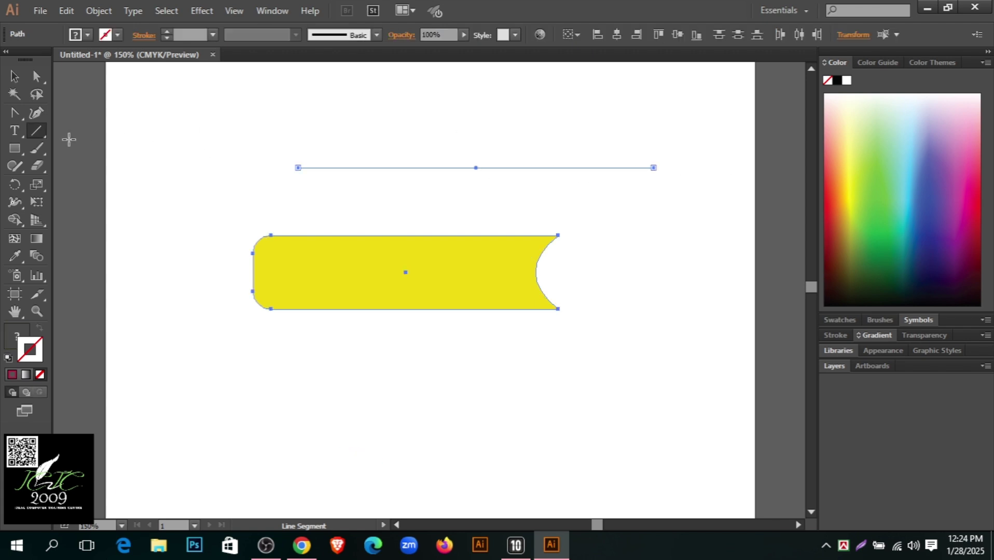
{"action": "left_click", "coordinate": [15, 78]}
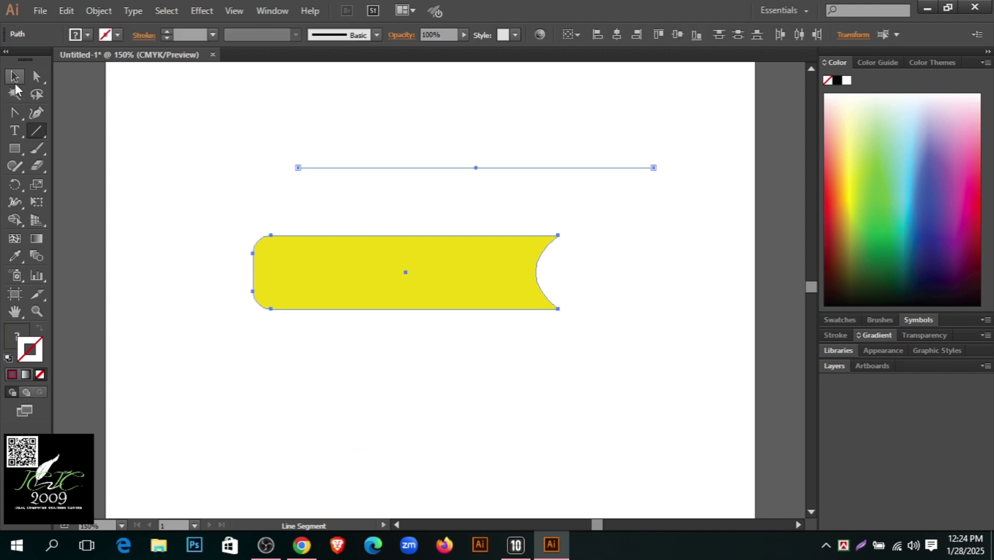
{"action": "left_click", "coordinate": [208, 193]}
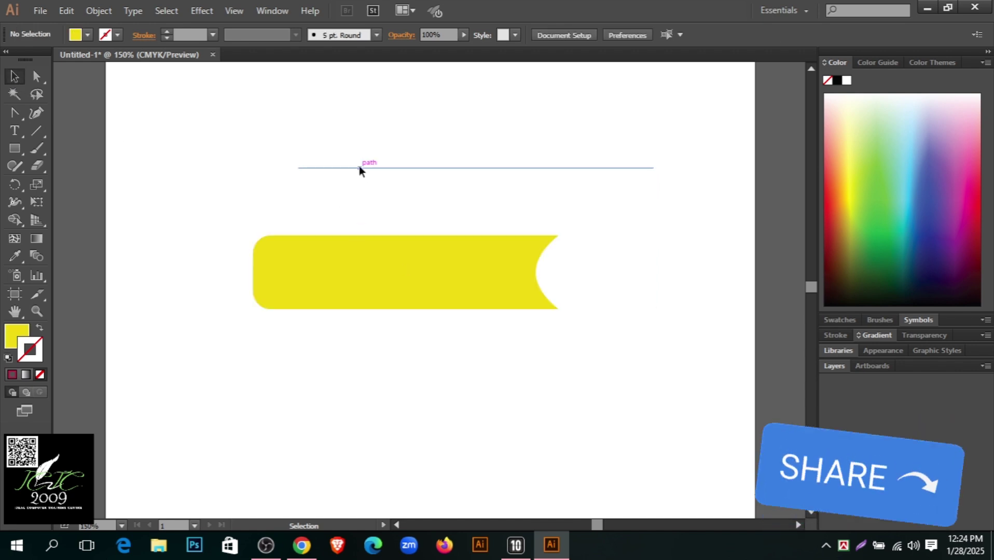
{"action": "left_click", "coordinate": [359, 167]}
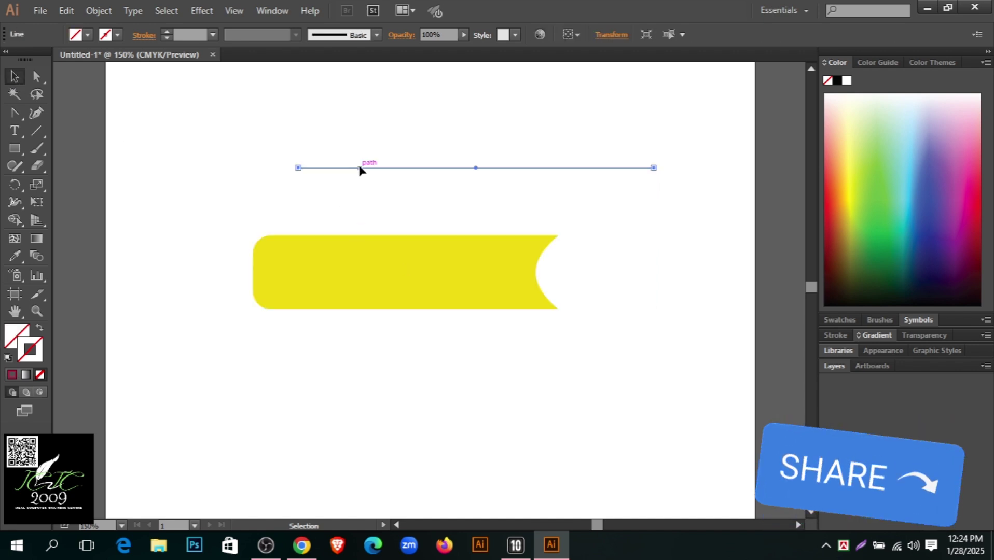
{"action": "left_click", "coordinate": [13, 375]}
{"action": "left_click", "coordinate": [242, 203]}
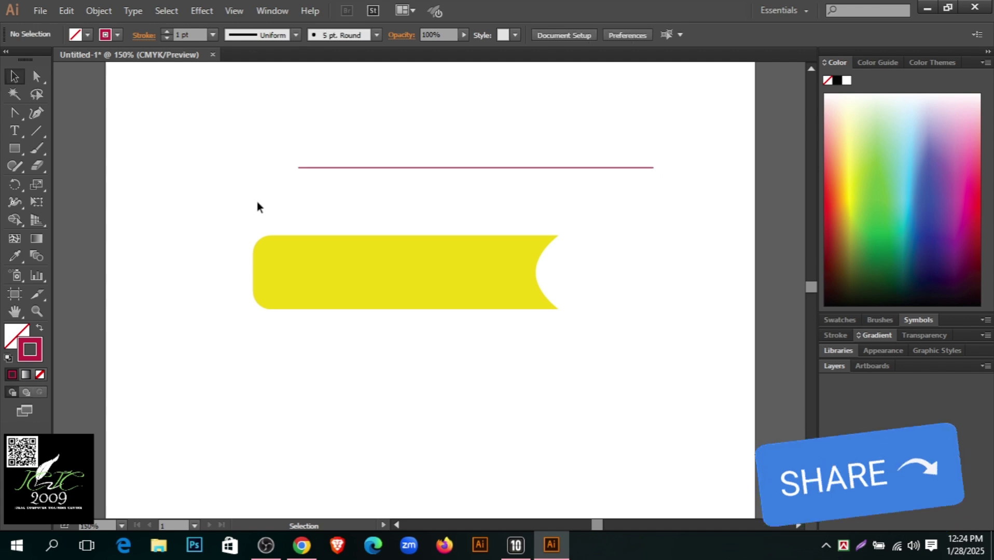
Remove the yellow shape's fill and give its outline a solid yellow stroke
{"action": "left_click", "coordinate": [333, 268]}
{"action": "key", "text": "x"}
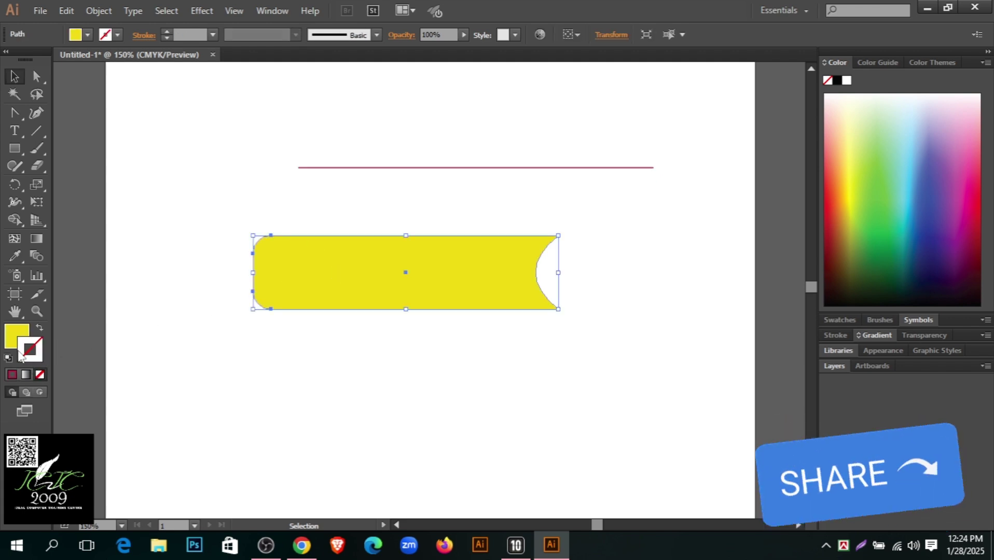
{"action": "left_click", "coordinate": [41, 375]}
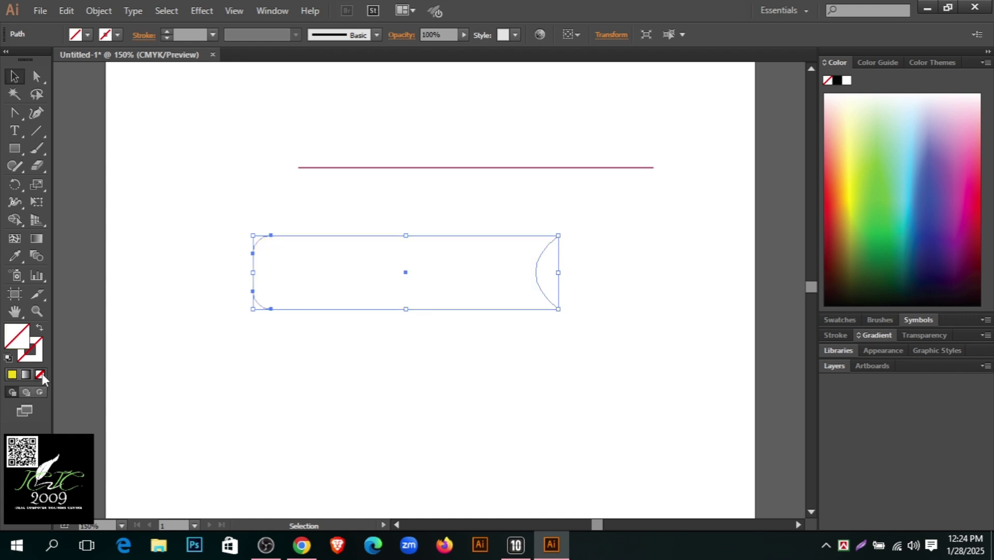
{"action": "left_click", "coordinate": [34, 355]}
{"action": "left_click", "coordinate": [13, 375]}
{"action": "left_click", "coordinate": [313, 195]}
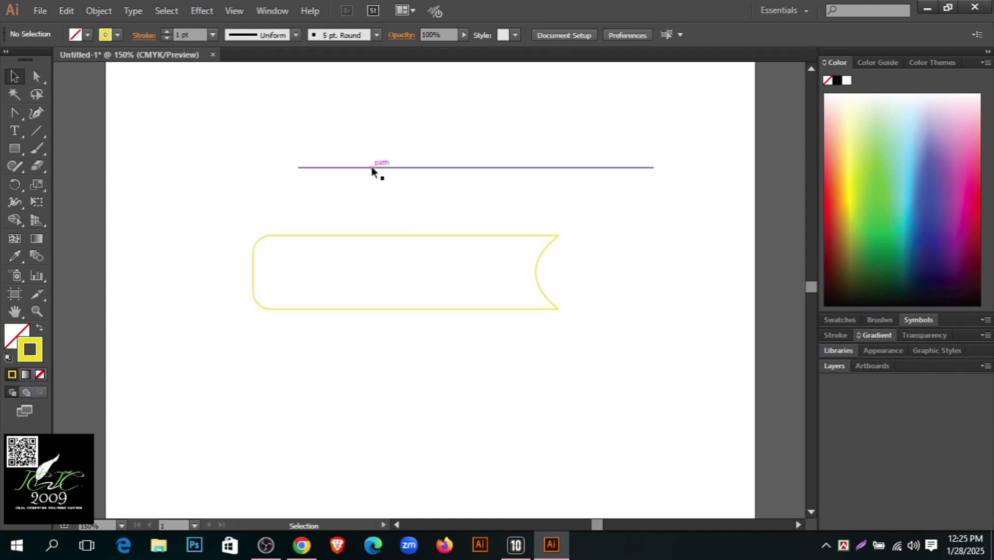
Move the crimson line onto the shape's upper edge and nudge it slightly down, overhanging both ends of the outline
{"action": "left_click_drag", "start_coordinate": [372, 168], "coordinate": [319, 239]}
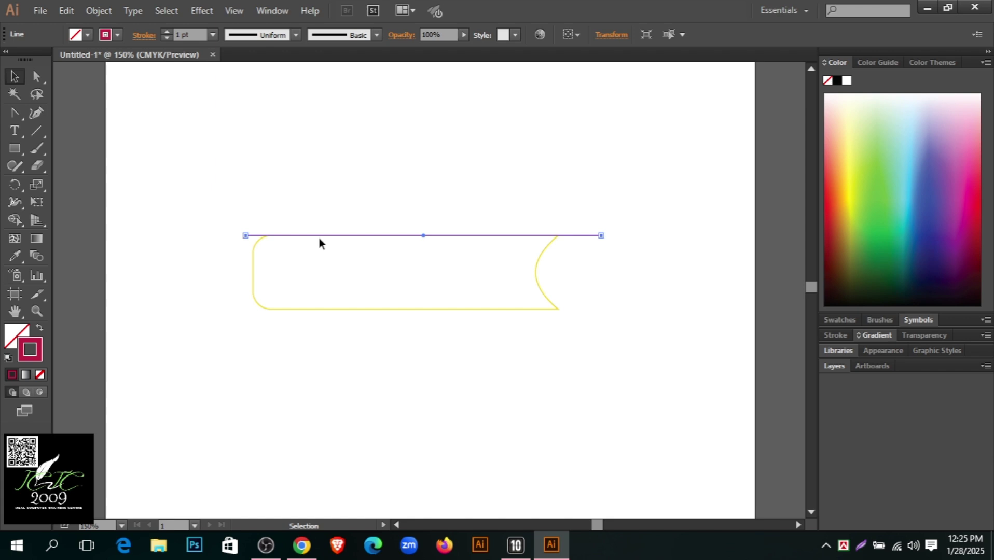
{"action": "key", "text": "Down"}
{"action": "key", "text": "Down"}
{"action": "key", "text": "Down"}
{"action": "key", "text": "Down"}
{"action": "key", "text": "Down"}
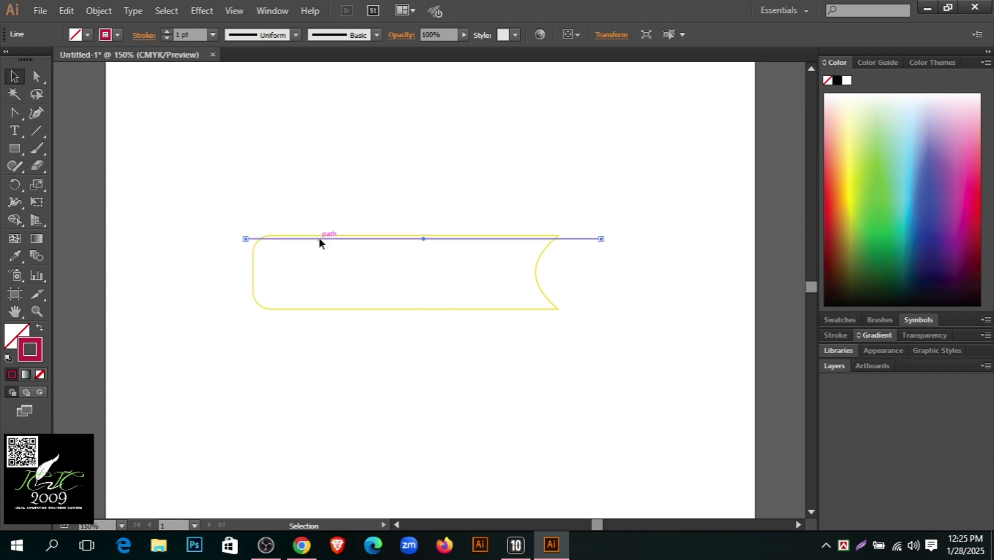
Duplicate the line just below itself and repeat the copy down to the shape's lower edge, undoing the copies beyond it
{"action": "left_click_drag", "start_coordinate": [319, 239], "coordinate": [317, 243]}
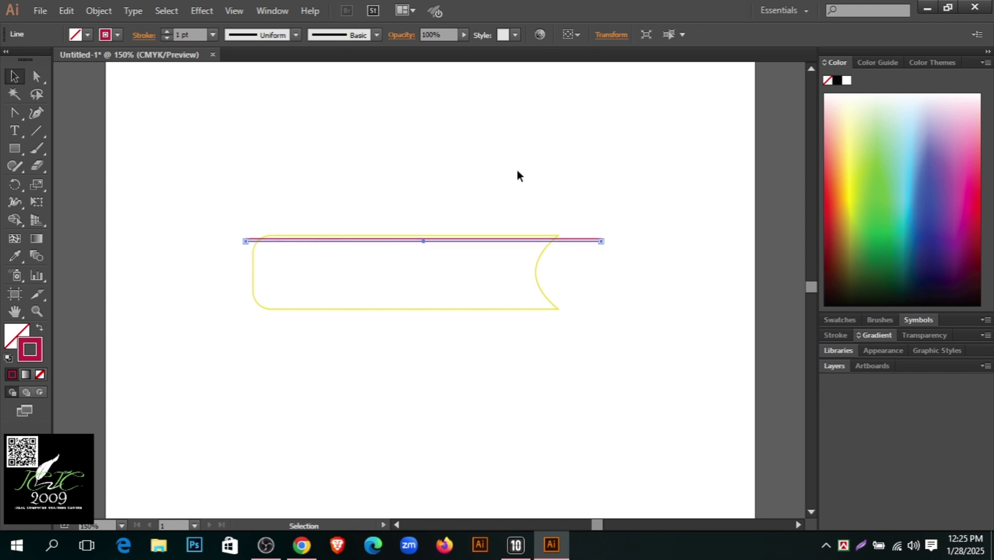
{"action": "key", "text": "ctrl"}
{"action": "key", "text": "ctrl+d"}
{"action": "key", "text": "ctrl+d"}
{"action": "key", "text": "ctrl+d"}
{"action": "key", "text": "ctrl+d"}
{"action": "key", "text": "ctrl+d"}
{"action": "key", "text": "ctrl+d"}
{"action": "key", "text": "ctrl+d"}
{"action": "key", "text": "ctrl+d"}
{"action": "key", "text": "ctrl+d"}
{"action": "key", "text": "ctrl+d"}
{"action": "key", "text": "ctrl+d"}
{"action": "key", "text": "ctrl+d"}
{"action": "key", "text": "ctrl+d"}
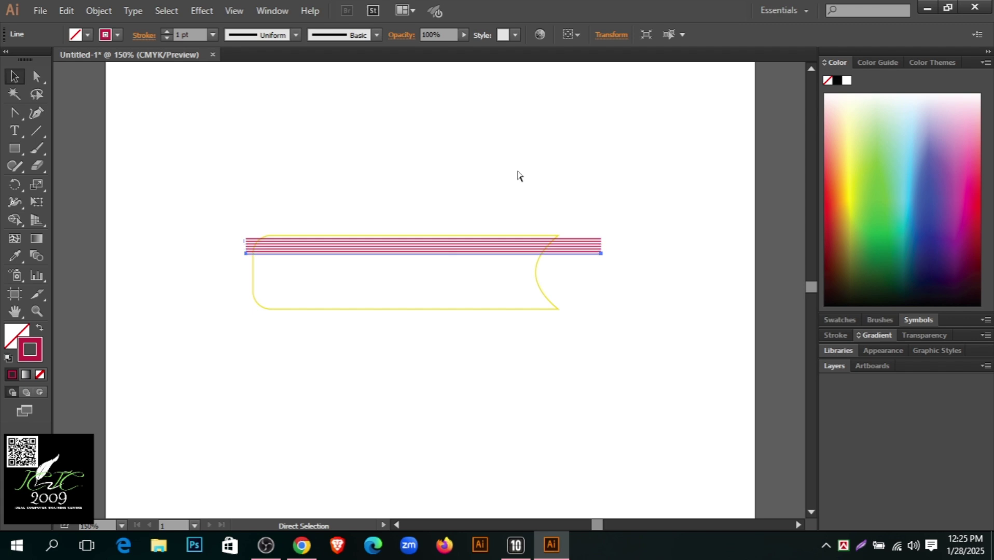
{"action": "key", "text": "ctrl+d"}
{"action": "key", "text": "ctrl+d"}
{"action": "key", "text": "ctrl+d"}
{"action": "key", "text": "ctrl+d"}
{"action": "key", "text": "ctrl+d"}
{"action": "key", "text": "ctrl+d"}
{"action": "key", "text": "ctrl+d"}
{"action": "key", "text": "ctrl+d"}
{"action": "key", "text": "ctrl+d"}
{"action": "key", "text": "ctrl+d"}
{"action": "key", "text": "ctrl+d"}
{"action": "key", "text": "ctrl+d"}
{"action": "key", "text": "ctrl+d"}
{"action": "key", "text": "ctrl+d"}
{"action": "key", "text": "ctrl+d"}
{"action": "key", "text": "ctrl+d"}
{"action": "key", "text": "ctrl+d"}
{"action": "key", "text": "ctrl+d"}
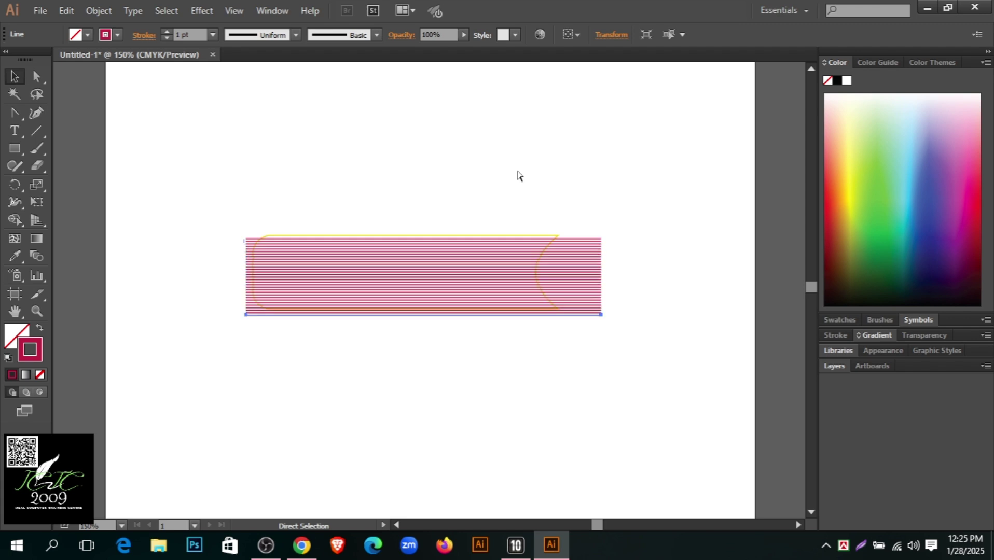
{"action": "key", "text": "ctrl+z"}
{"action": "key", "text": "ctrl+z"}
{"action": "key", "text": "ctrl+z"}
{"action": "key", "text": "ctrl+z"}
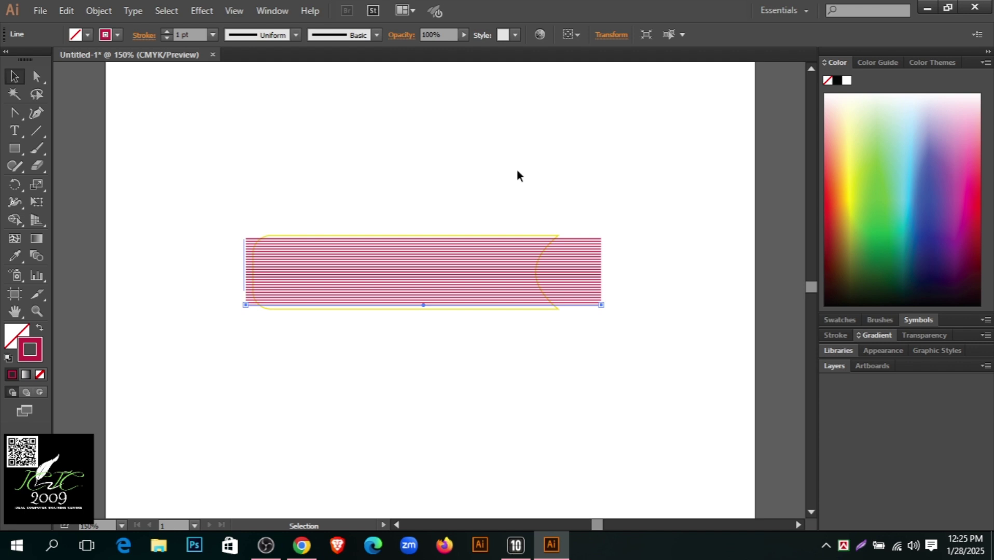
Give the outline and all lines an orange stroke, and remove the line ends outside the outline with the Shape Builder
{"action": "left_click_drag", "start_coordinate": [307, 202], "coordinate": [373, 311]}
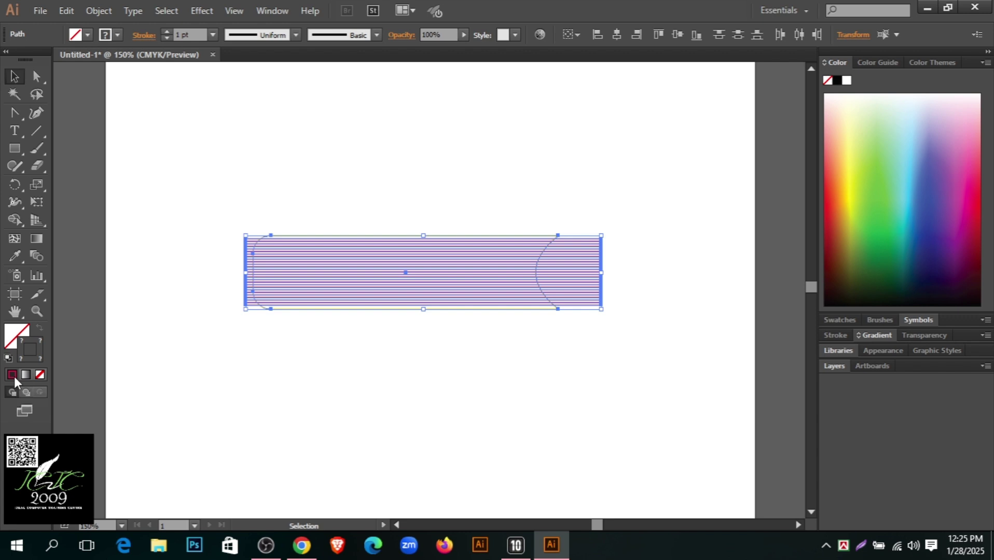
{"action": "left_click", "coordinate": [834, 201]}
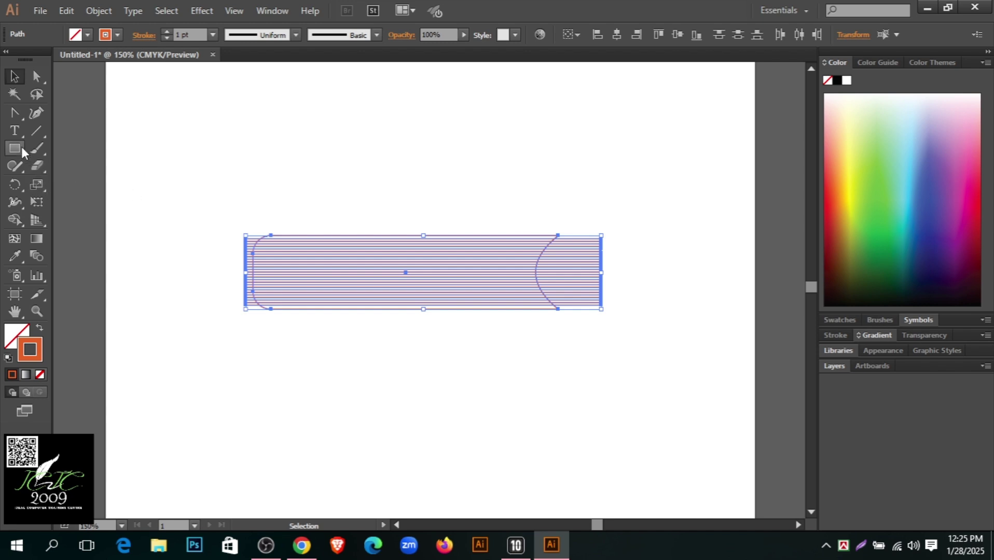
{"action": "left_click", "coordinate": [16, 220]}
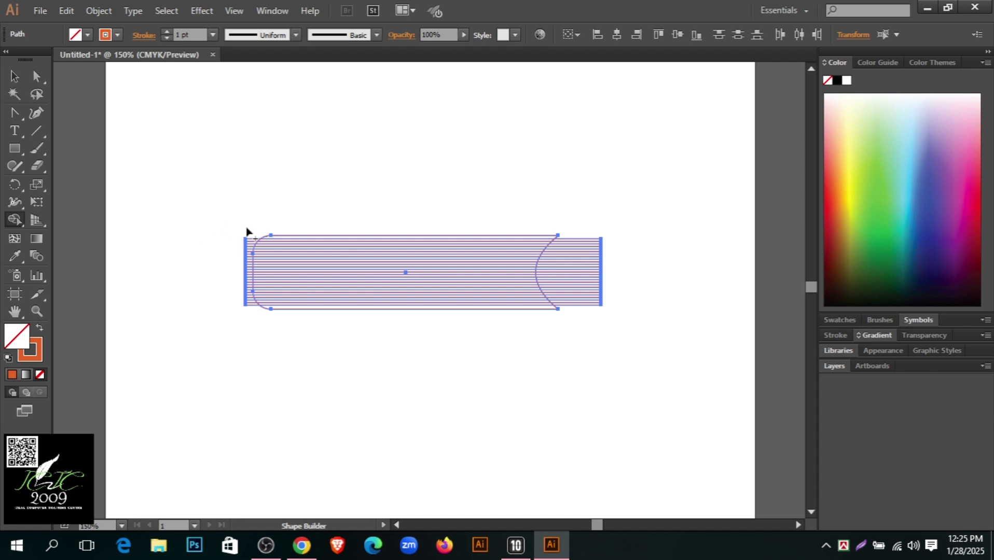
{"action": "left_click_drag", "start_coordinate": [248, 233], "coordinate": [250, 307]}
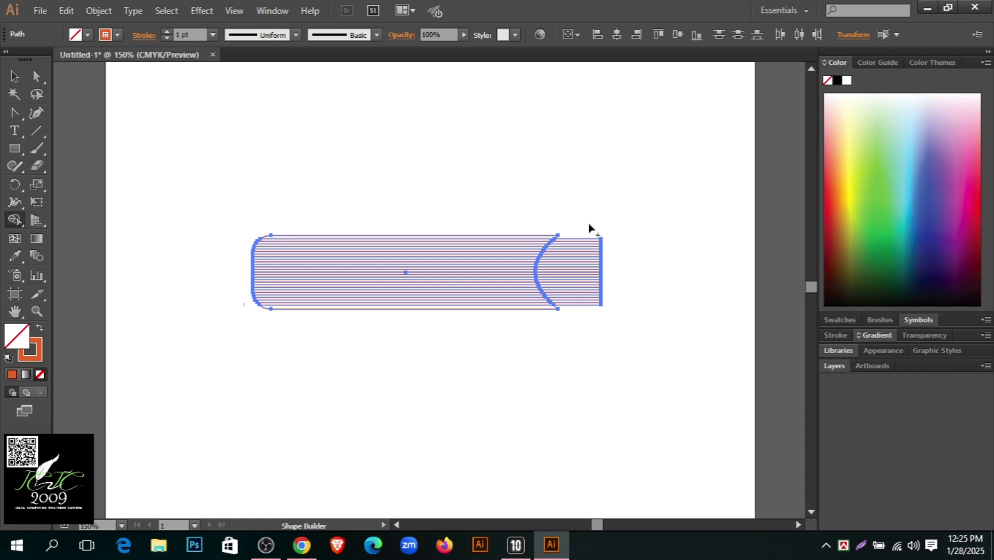
{"action": "left_click_drag", "start_coordinate": [589, 227], "coordinate": [592, 347]}
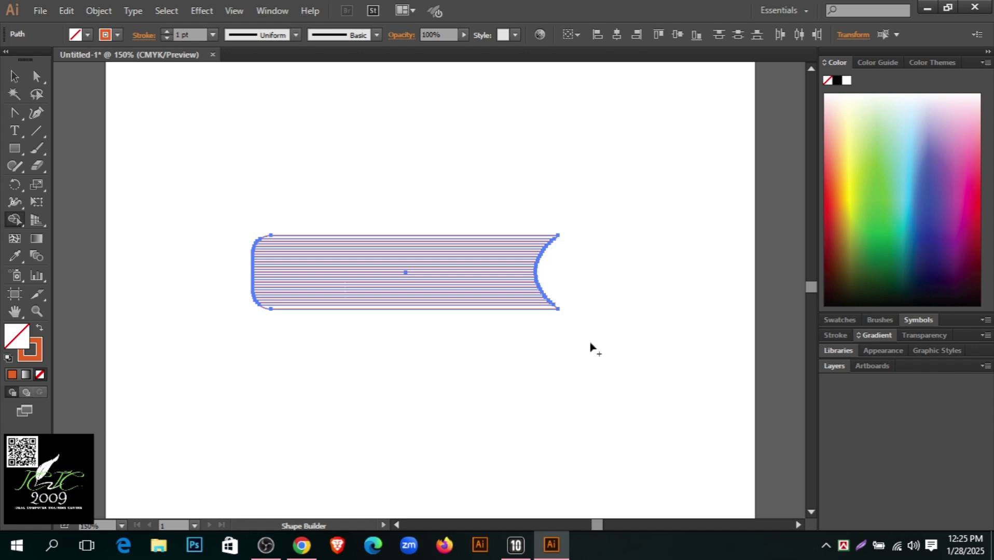
{"action": "key", "text": "a"}
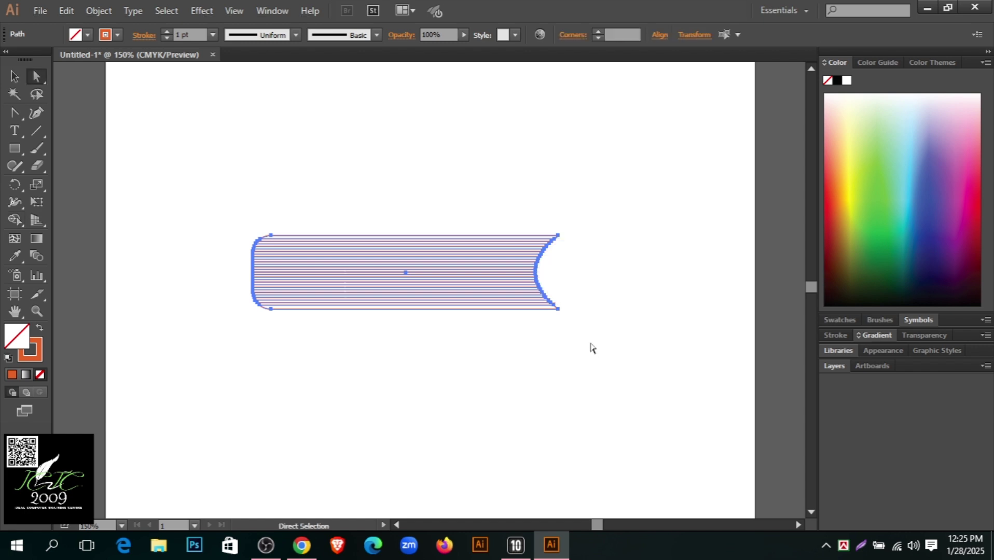
{"action": "left_click", "coordinate": [594, 306]}
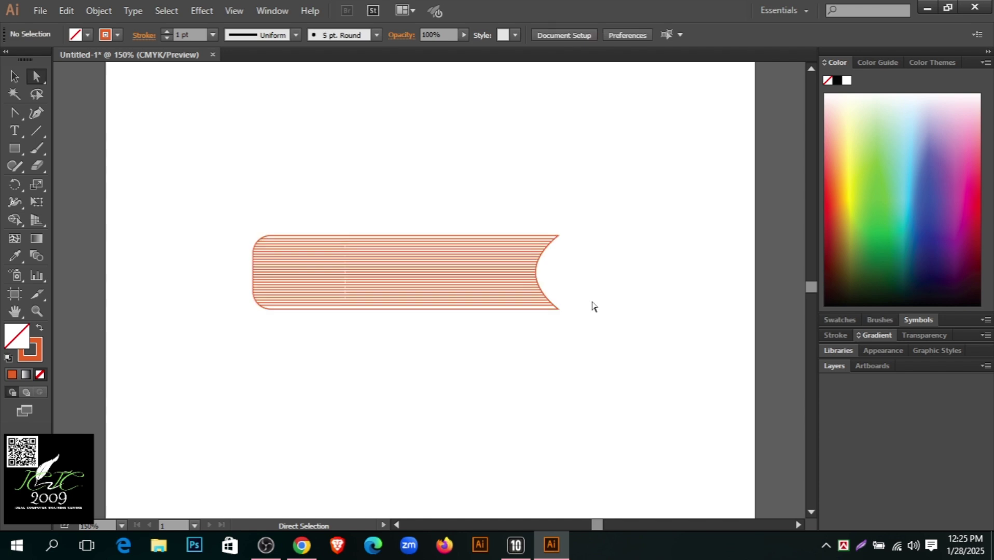
Delete the curved right edge segment of the outline with Direct Selection, keeping the horizontal lines
{"action": "key", "text": "ctrl+equal"}
{"action": "key", "text": "ctrl+equal"}
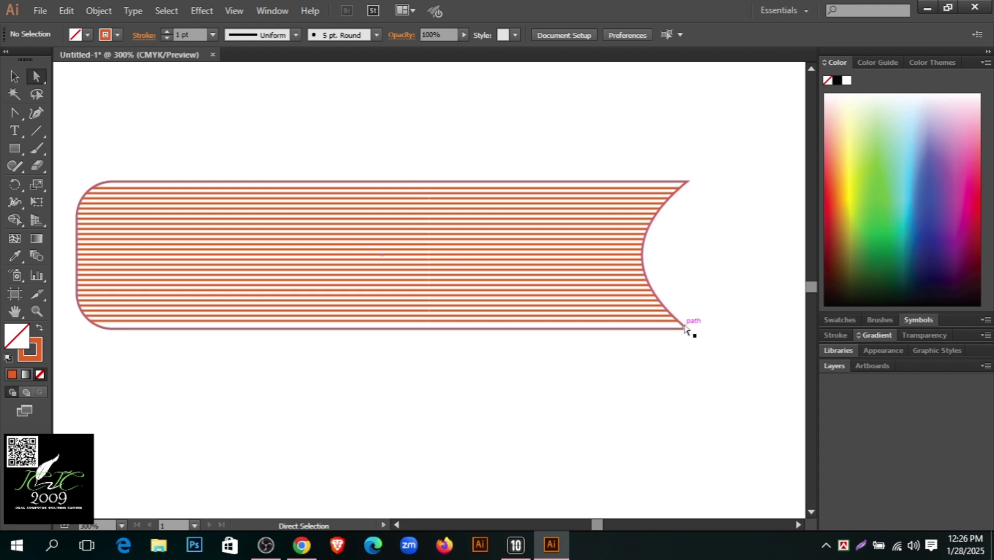
{"action": "left_click_drag", "start_coordinate": [682, 325], "coordinate": [676, 320]}
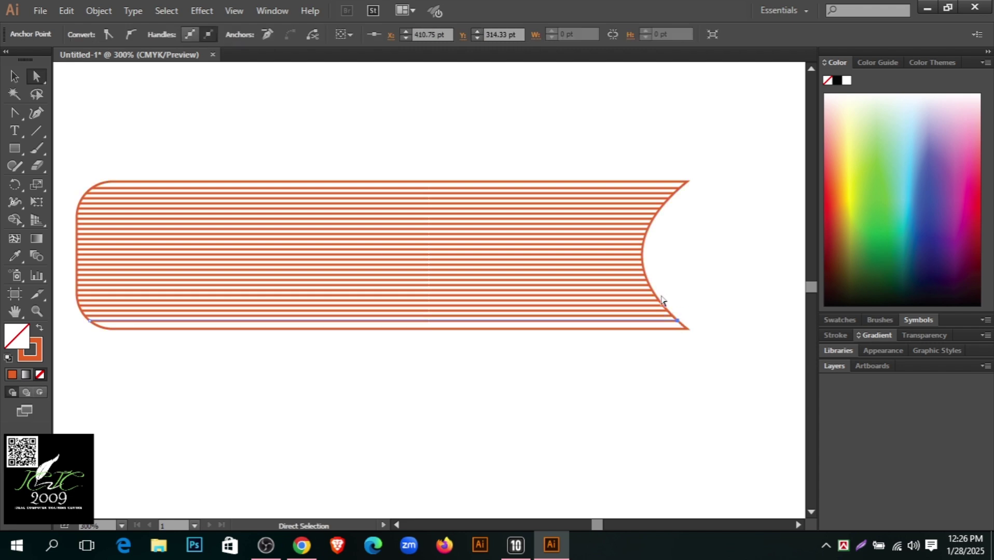
{"action": "left_click", "coordinate": [643, 255]}
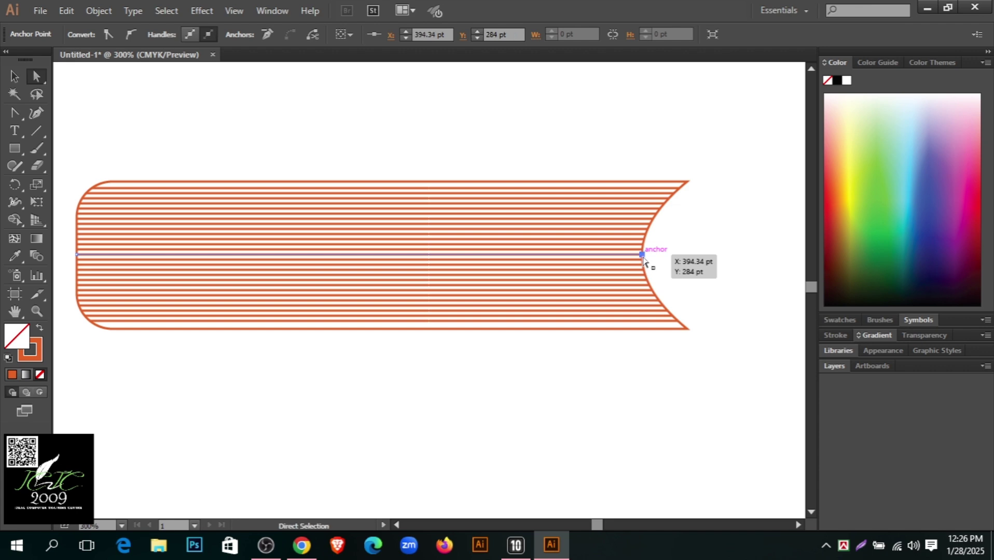
{"action": "key", "text": "ctrl+equal"}
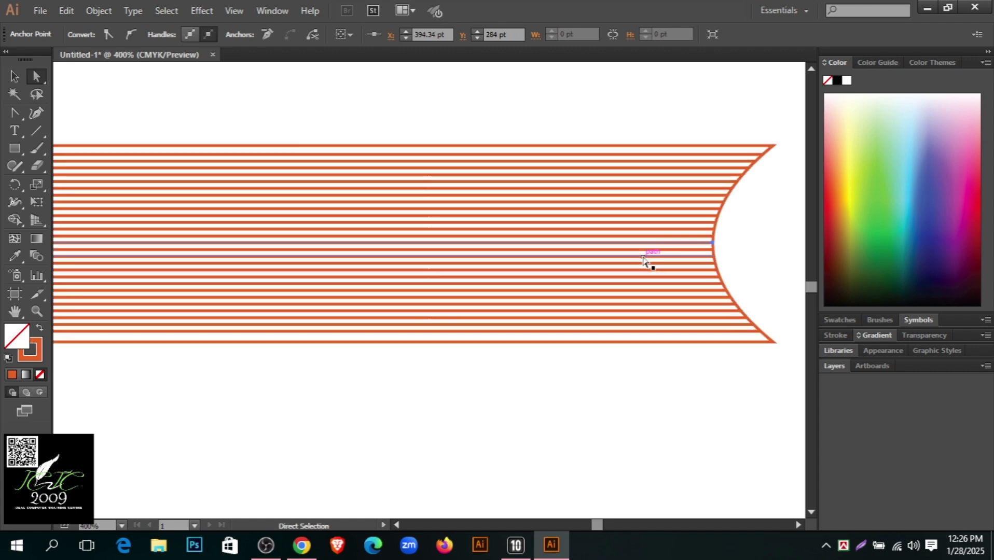
{"action": "left_click", "coordinate": [719, 267]}
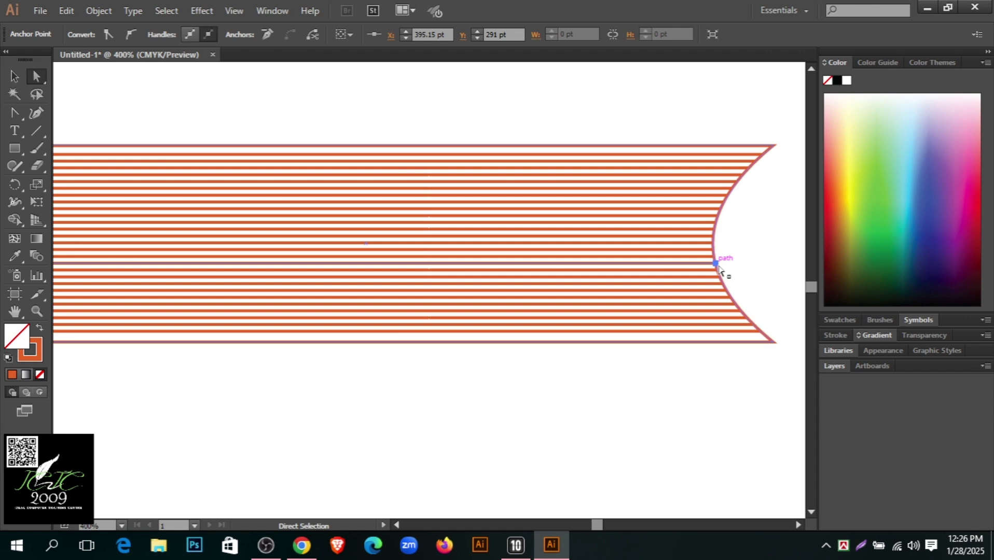
{"action": "left_click", "coordinate": [773, 148]}
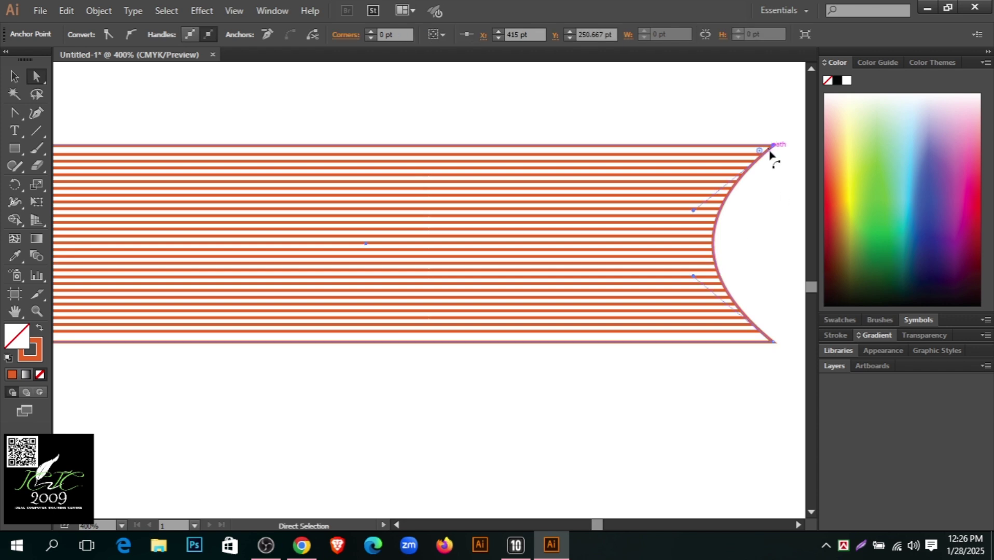
{"action": "left_click", "coordinate": [709, 359]}
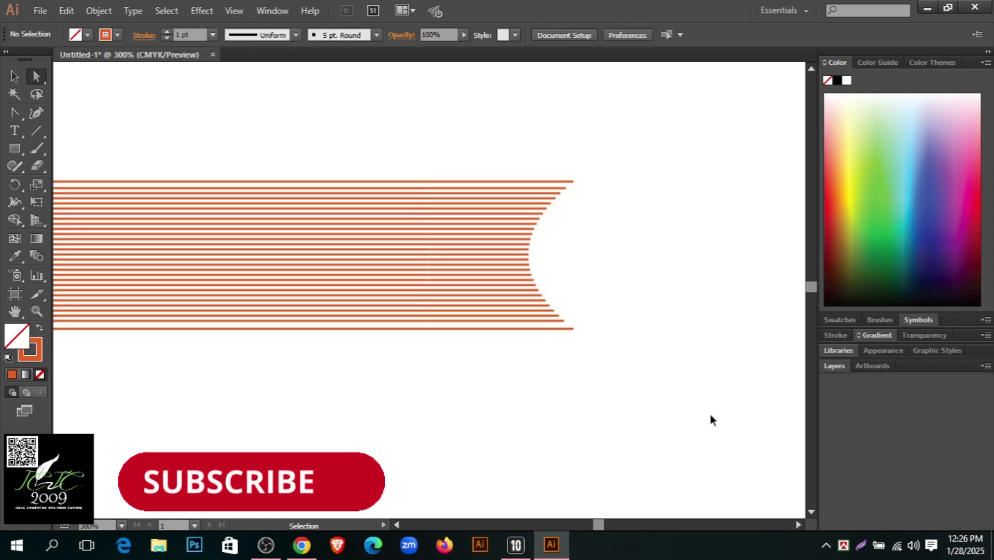
{"action": "left_click", "coordinate": [711, 415]}
{"action": "key", "text": "ctrl+minus"}
{"action": "key", "text": "ctrl+minus"}
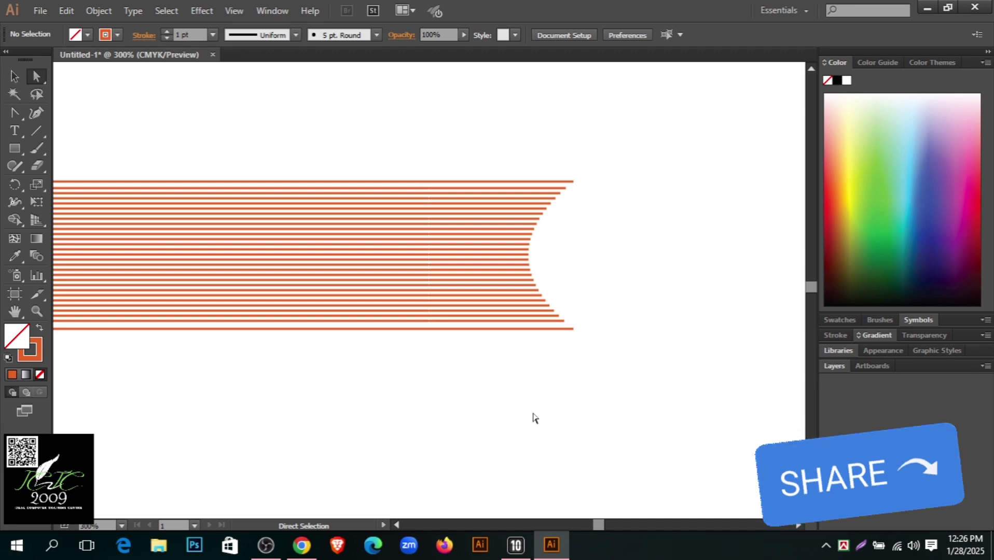
Group the rounded outline together with all the horizontal orange lines into a single object
{"action": "scroll", "coordinate": [447, 353], "scroll_direction": "left", "scroll_amount": 3}
{"action": "left_click", "coordinate": [367, 289]}
{"action": "right_click", "coordinate": [367, 289]}
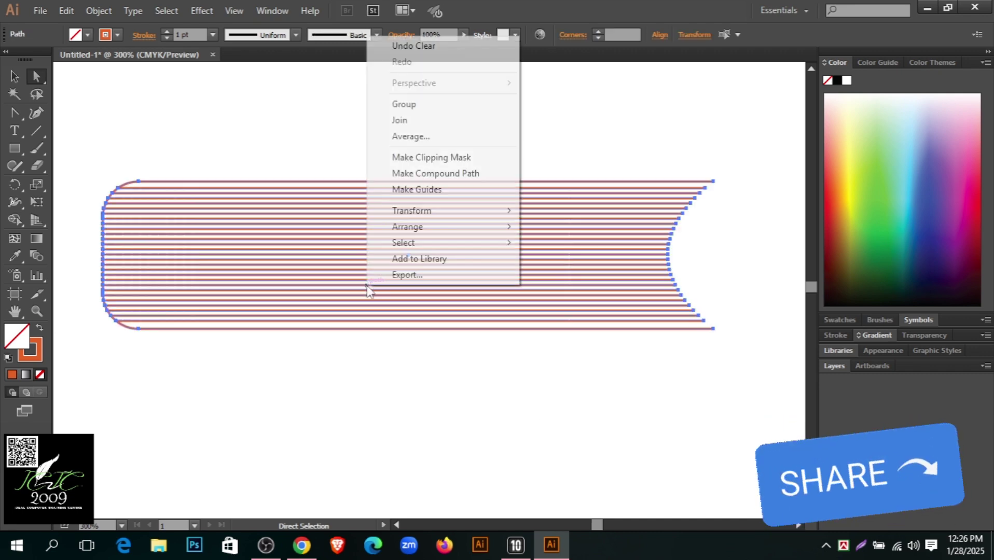
{"action": "left_click", "coordinate": [433, 106]}
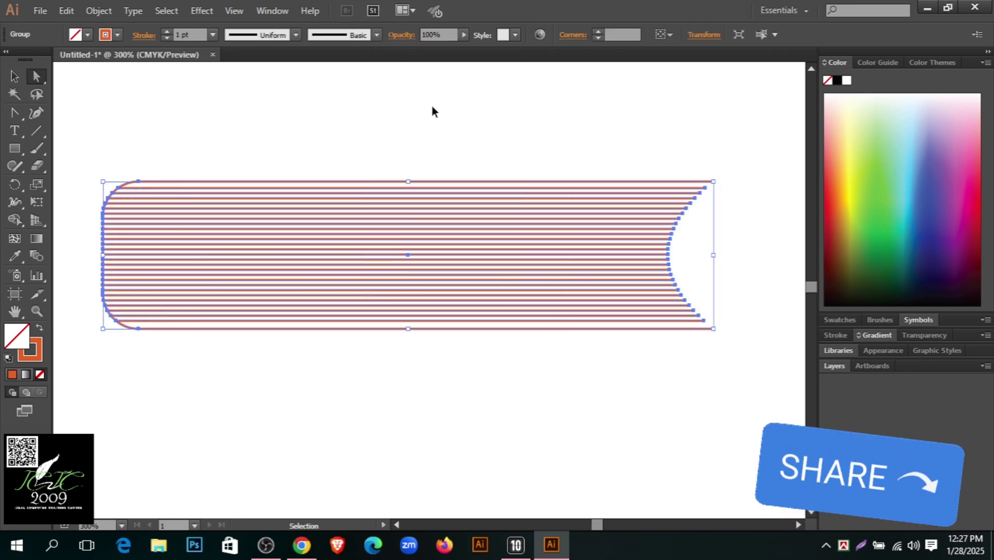
Apply a 3D Extrude & Bevel effect to the grouped lines with an extrude depth of 550 pt
{"action": "key", "text": "ctrl+minus"}
{"action": "key", "text": "ctrl+minus"}
{"action": "key", "text": "a"}
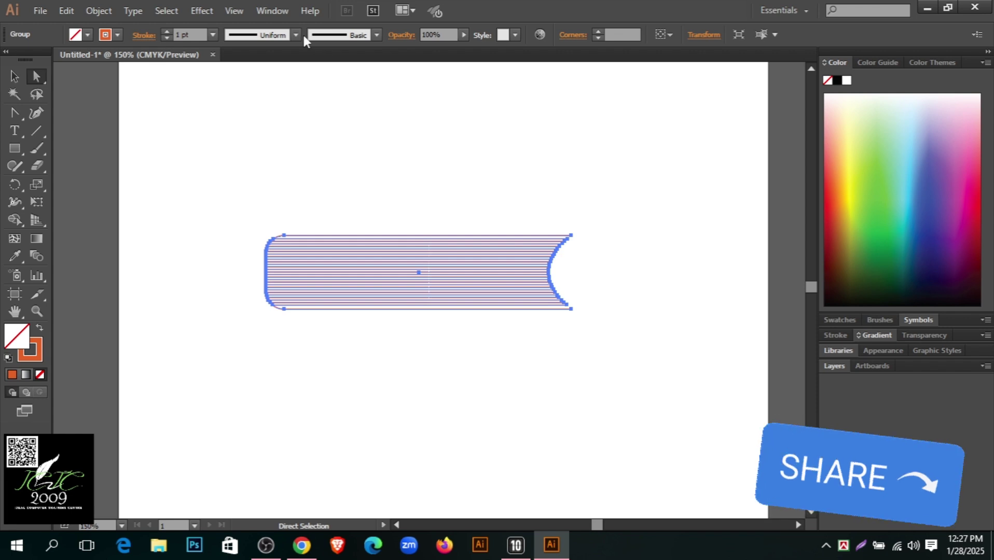
{"action": "left_click", "coordinate": [194, 10]}
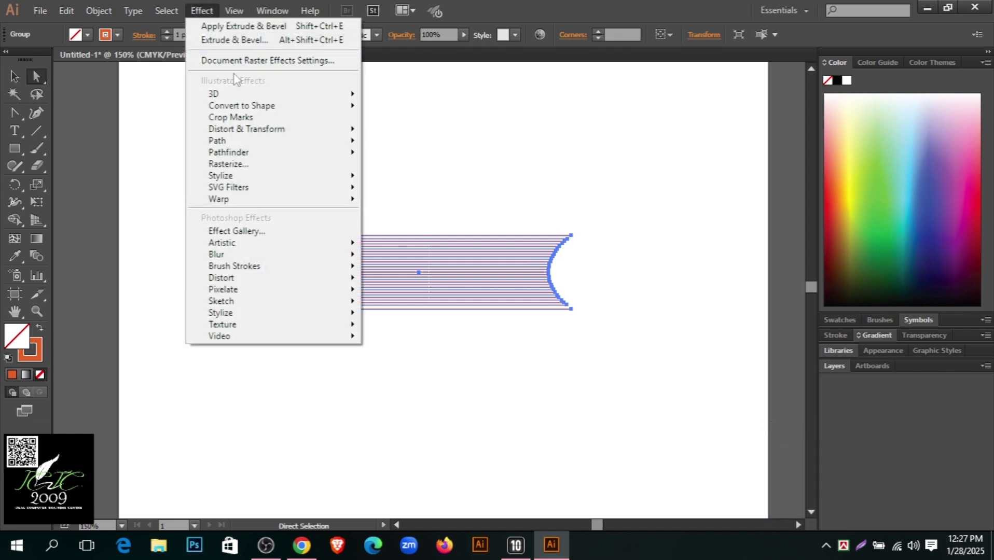
{"action": "mouse_move", "coordinate": [240, 96]}
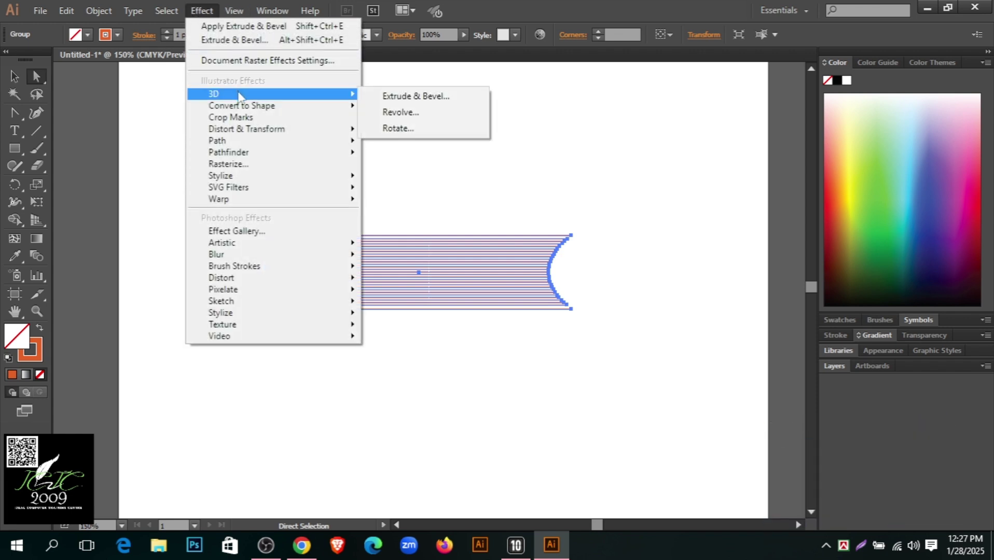
{"action": "left_click", "coordinate": [405, 98]}
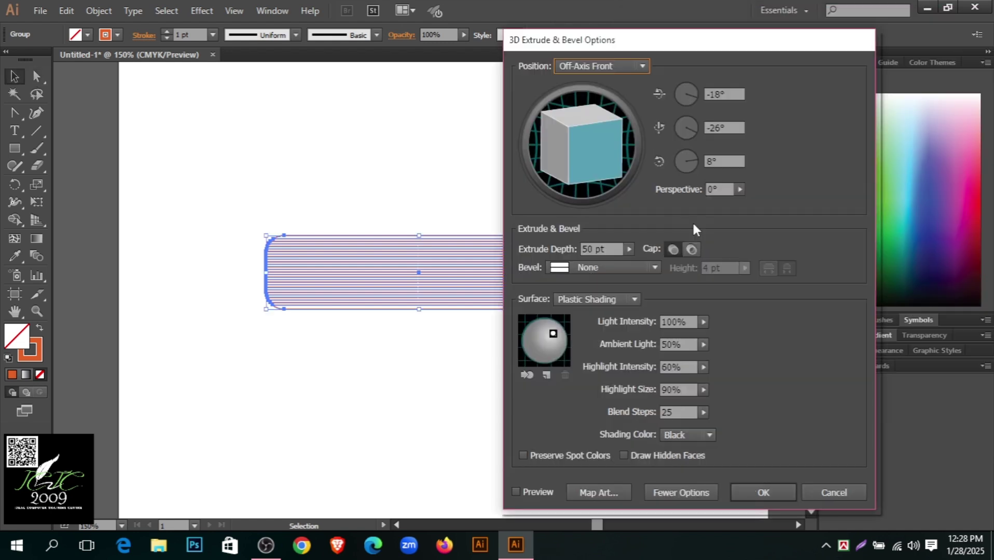
{"action": "left_click", "coordinate": [527, 492]}
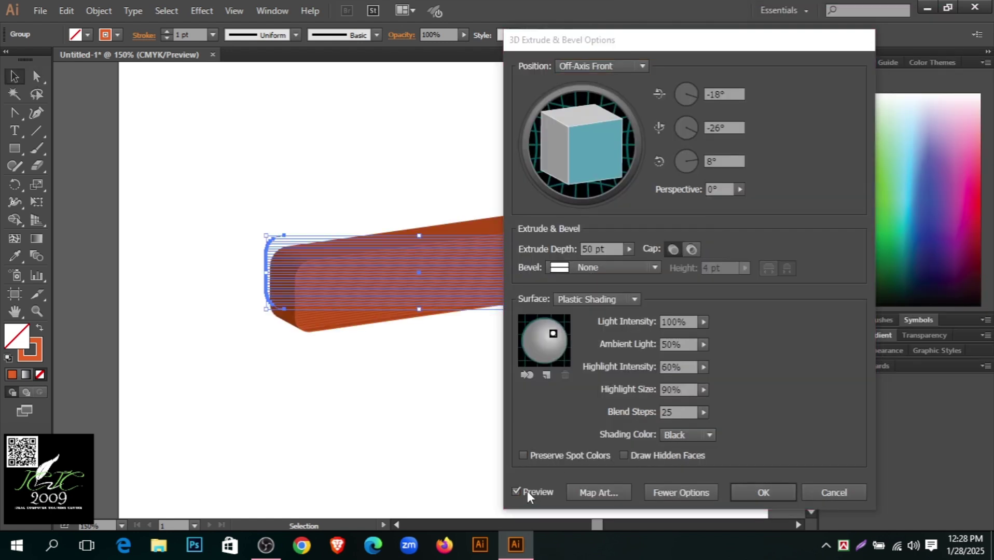
{"action": "left_click", "coordinate": [587, 250]}
{"action": "type", "text": "5"}
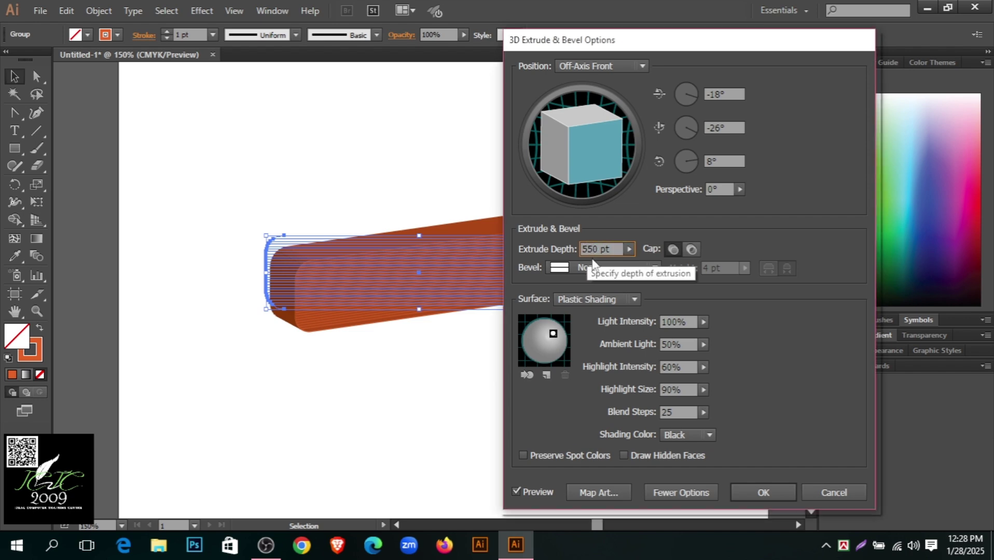
{"action": "left_click", "coordinate": [678, 368]}
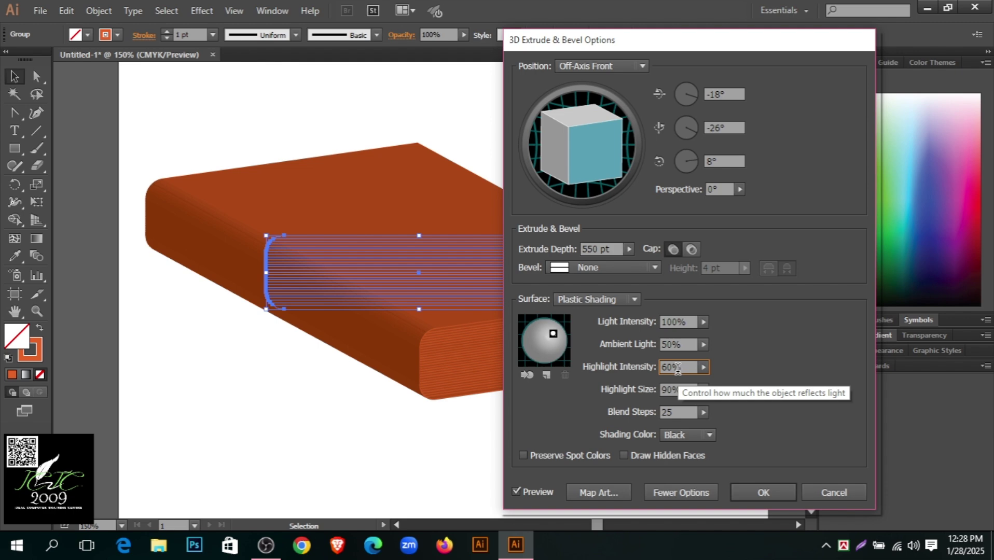
{"action": "left_click_drag", "start_coordinate": [581, 41], "coordinate": [675, 42]}
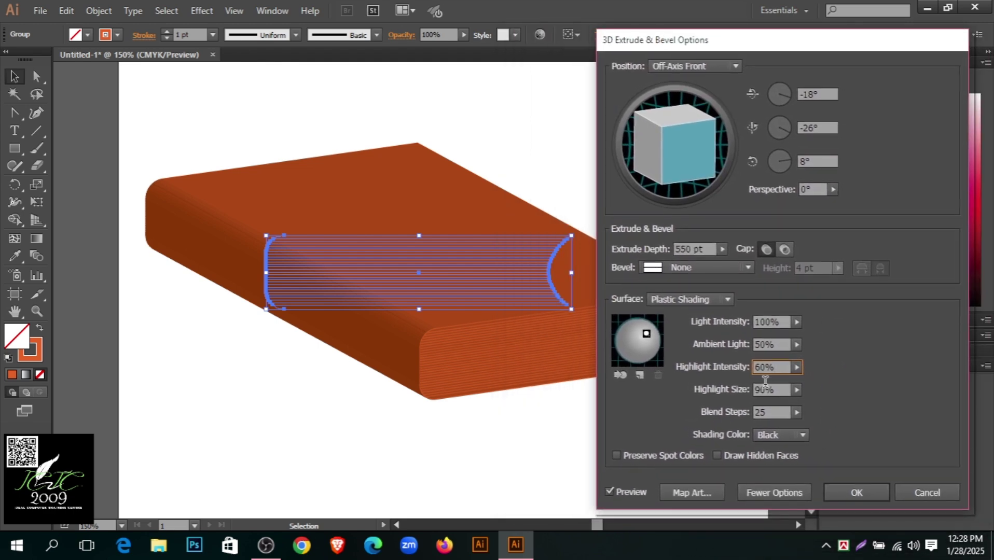
{"action": "left_click", "coordinate": [847, 494]}
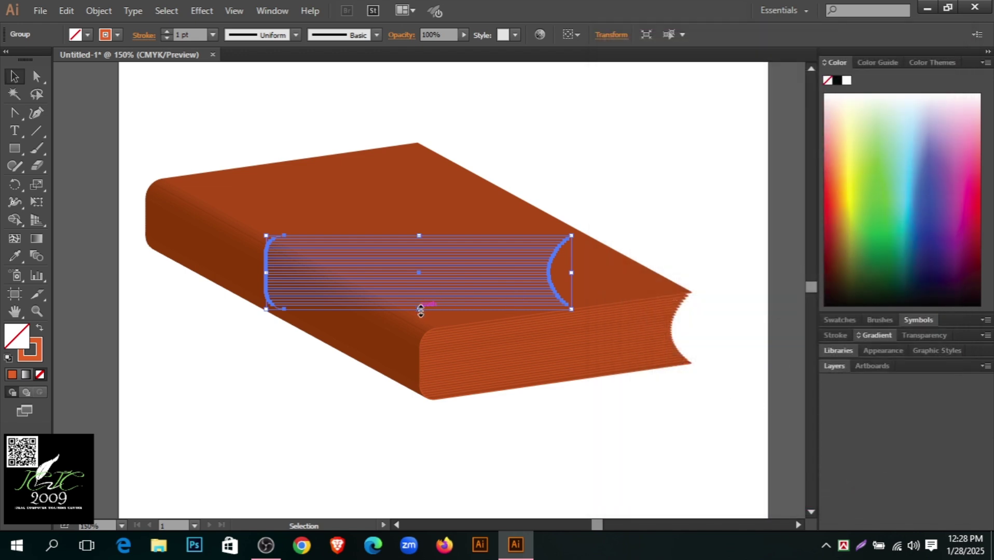
Reduce the height of the extruded group to about three quarters from its lower edge, making the book thinner
{"action": "left_click_drag", "start_coordinate": [420, 310], "coordinate": [420, 292]}
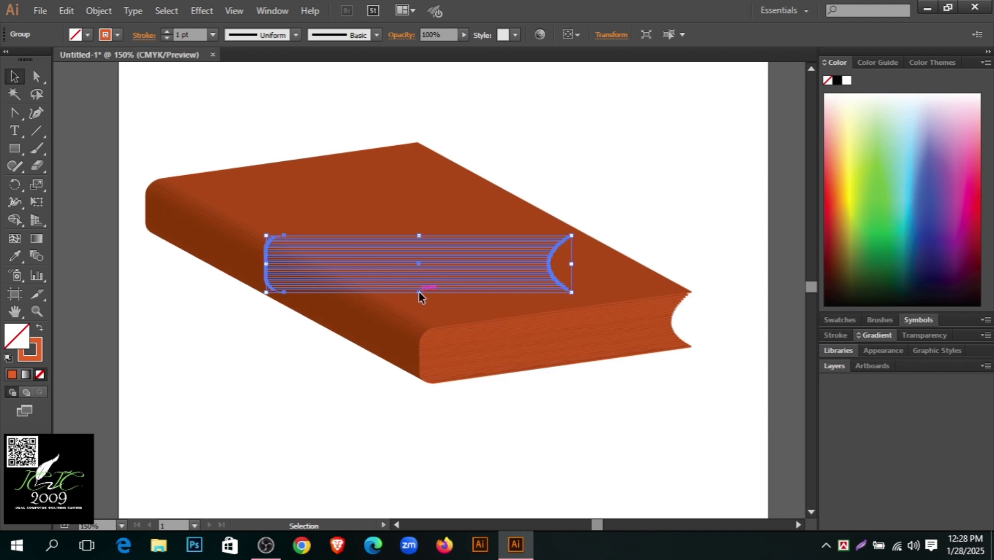
{"action": "left_click", "coordinate": [503, 423]}
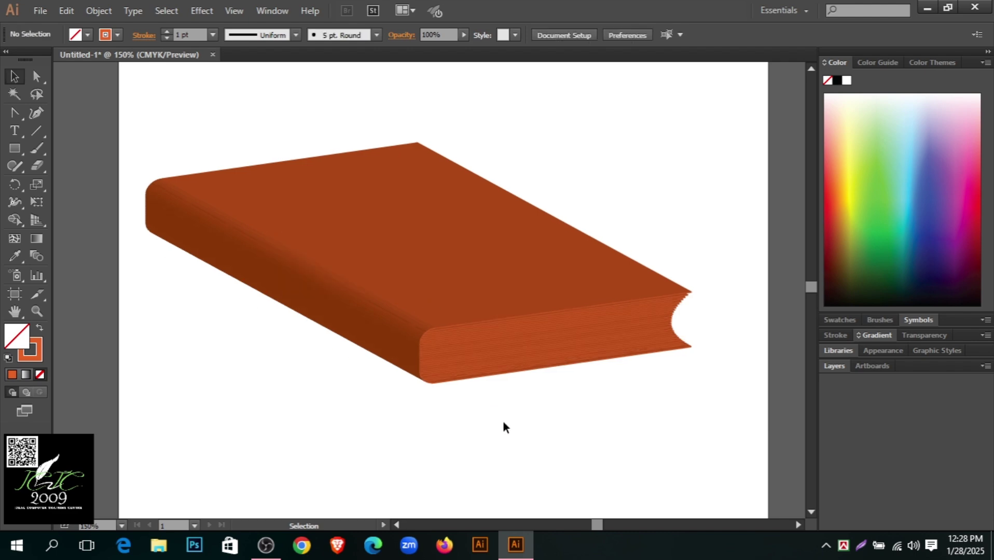
Open the Drop Shadow effect for the book group and turn on its live preview
{"action": "key", "text": "ctrl+z"}
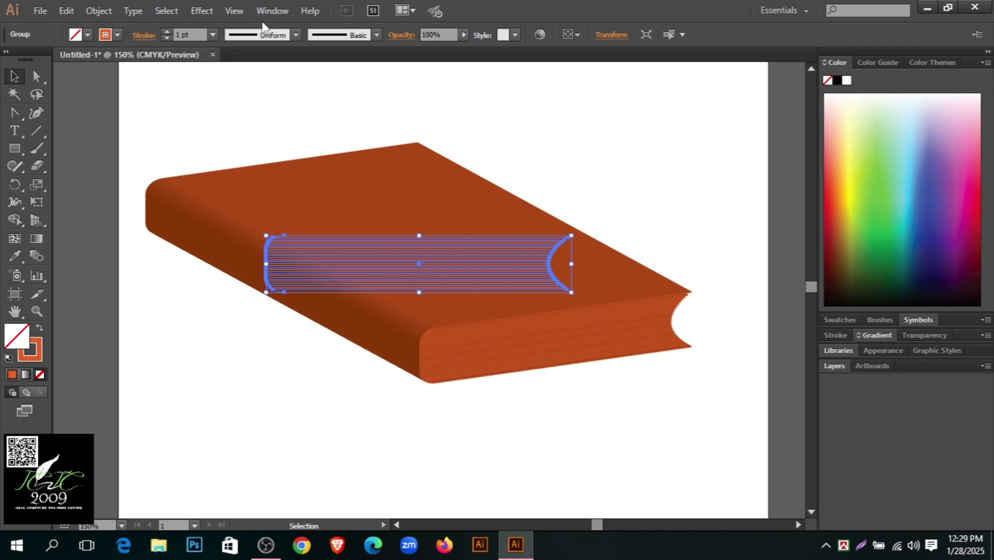
{"action": "left_click", "coordinate": [202, 10]}
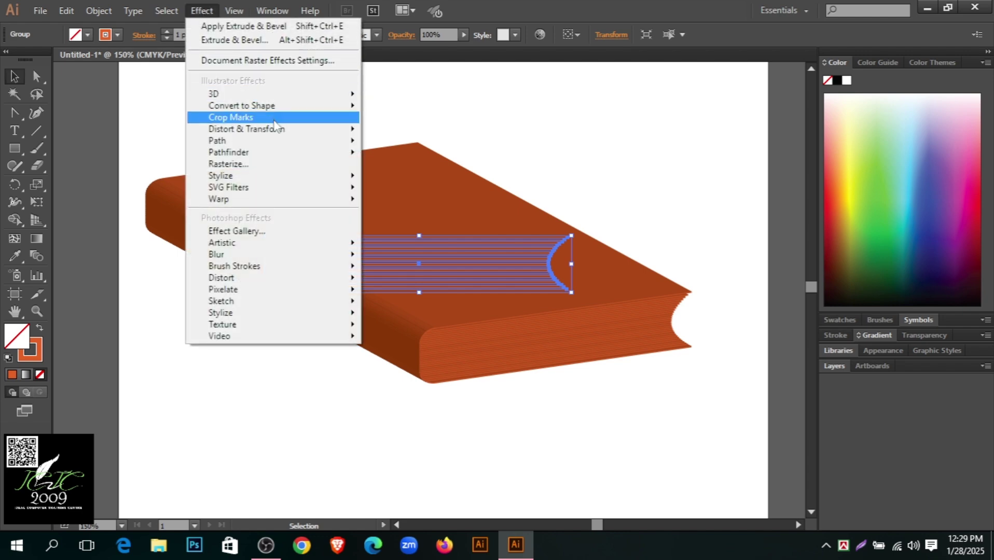
{"action": "mouse_move", "coordinate": [311, 110]}
{"action": "mouse_move", "coordinate": [320, 132]}
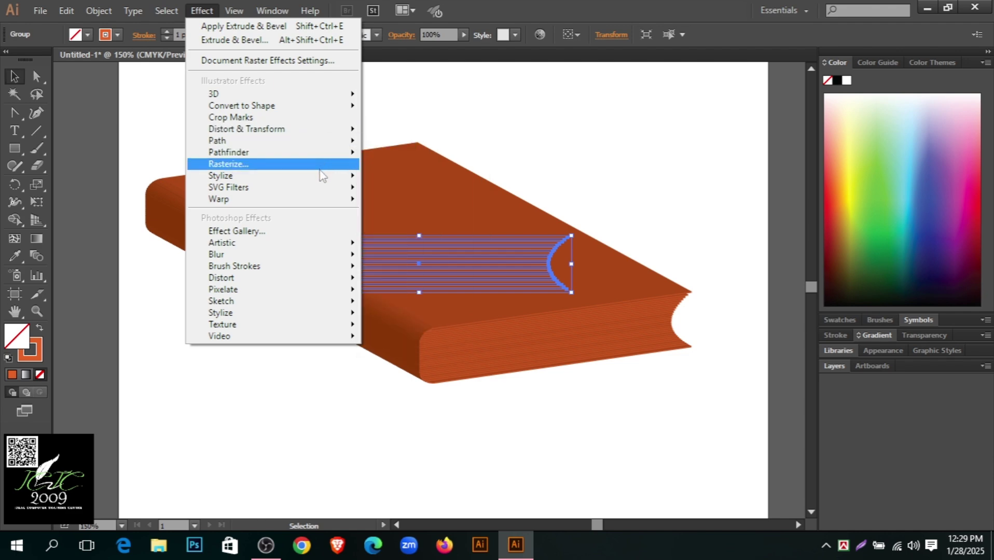
{"action": "mouse_move", "coordinate": [321, 177]}
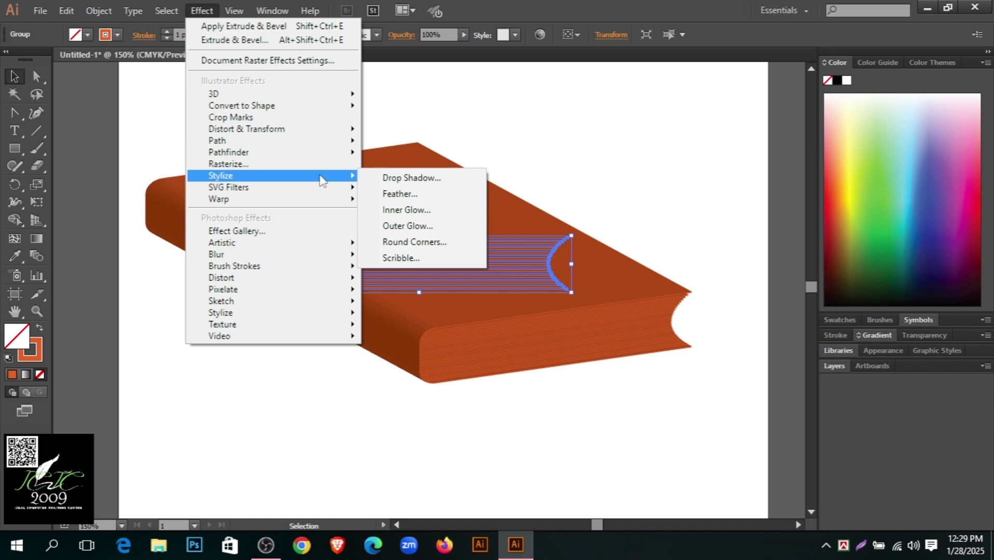
{"action": "left_click", "coordinate": [385, 178]}
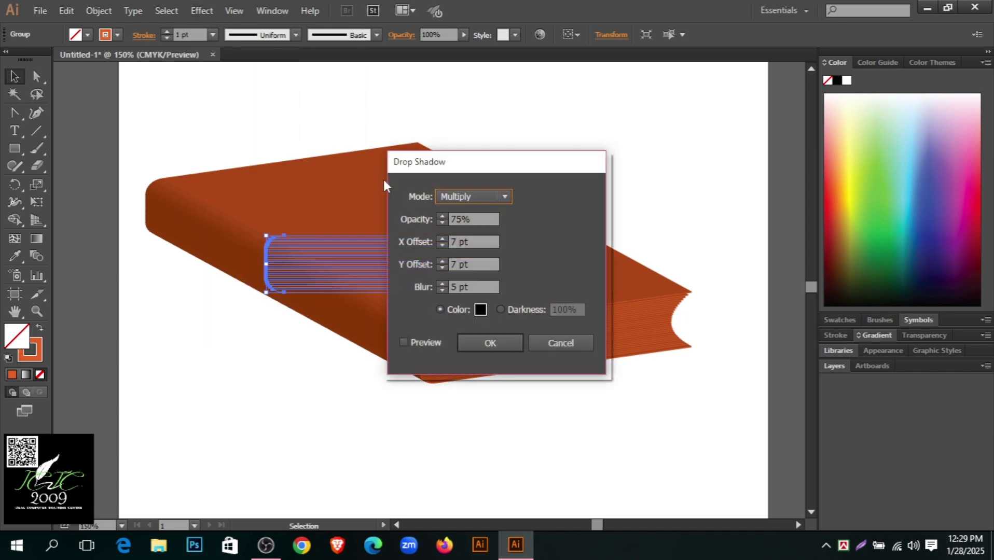
{"action": "left_click_drag", "start_coordinate": [439, 174], "coordinate": [561, 134]}
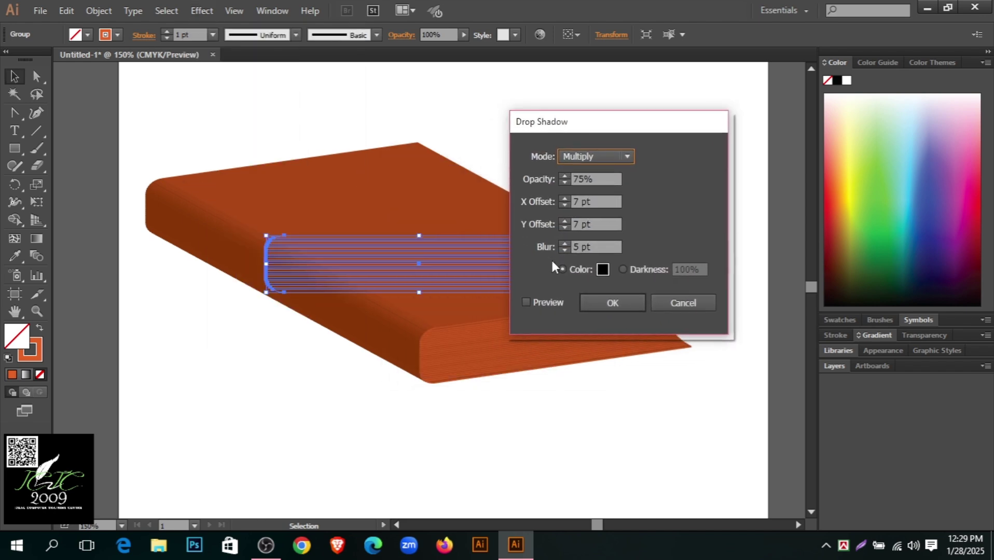
{"action": "left_click", "coordinate": [539, 301]}
{"action": "left_click", "coordinate": [539, 301]}
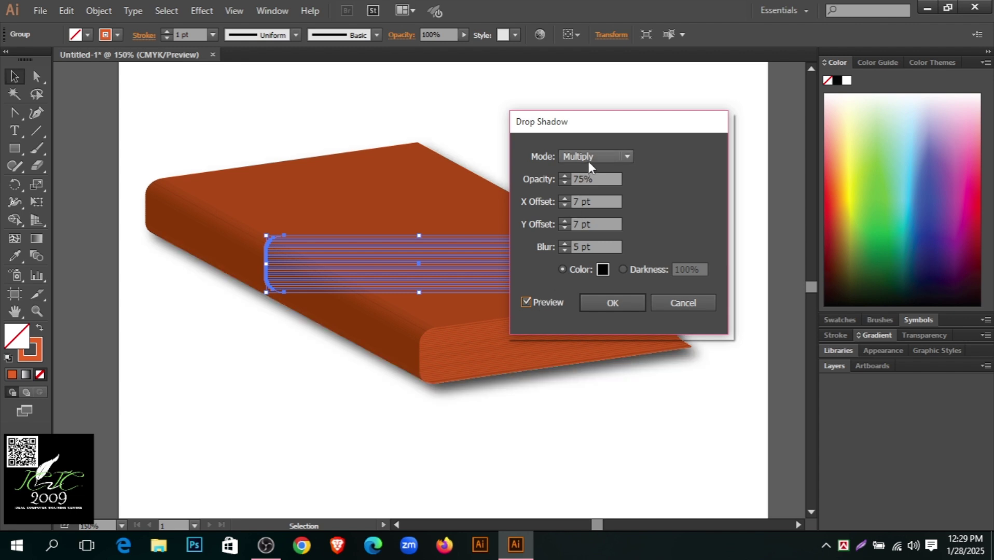
Set the drop shadow's Y offset to 23 pt and its X offset to 1 pt
{"action": "left_click", "coordinate": [564, 229]}
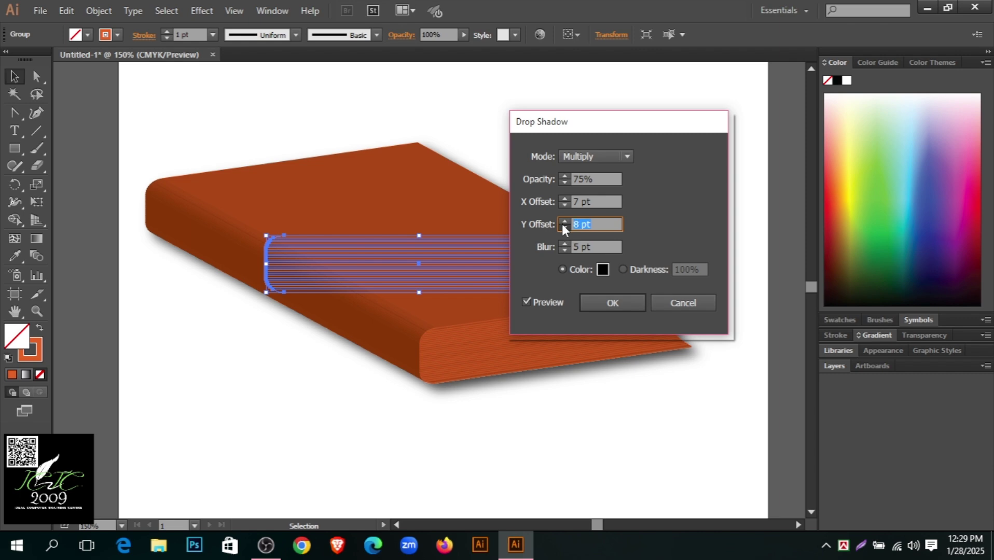
{"action": "key", "text": "Up"}
{"action": "key", "text": "Up"}
{"action": "key", "text": "Up"}
{"action": "key", "text": "Up"}
{"action": "key", "text": "Up"}
{"action": "key", "text": "Up"}
{"action": "key", "text": "Up"}
{"action": "key", "text": "Up"}
{"action": "key", "text": "Up"}
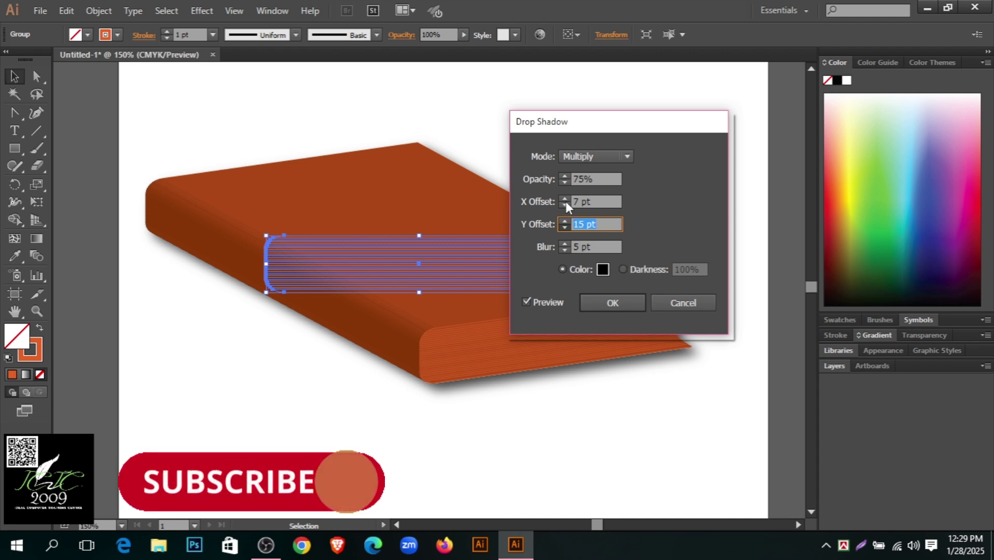
{"action": "key", "text": "Up"}
{"action": "key", "text": "Up"}
{"action": "key", "text": "Up"}
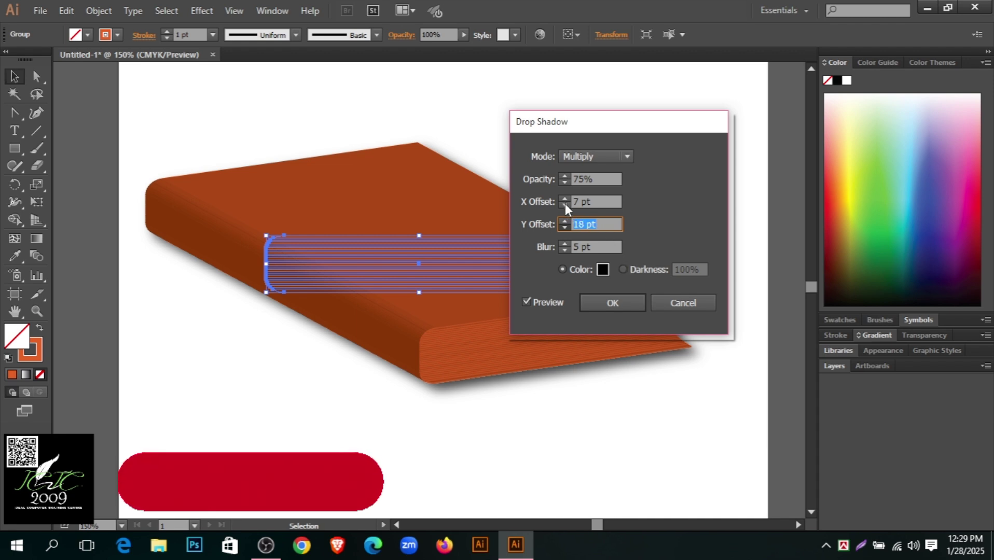
{"action": "key", "text": "Up"}
{"action": "key", "text": "Up"}
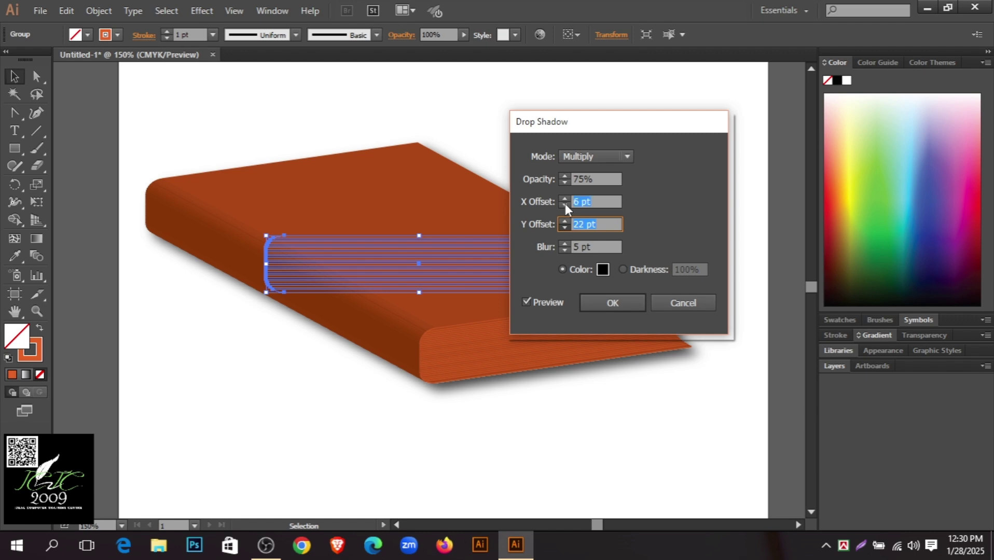
{"action": "key", "text": "Up"}
{"action": "left_click", "coordinate": [565, 204]}
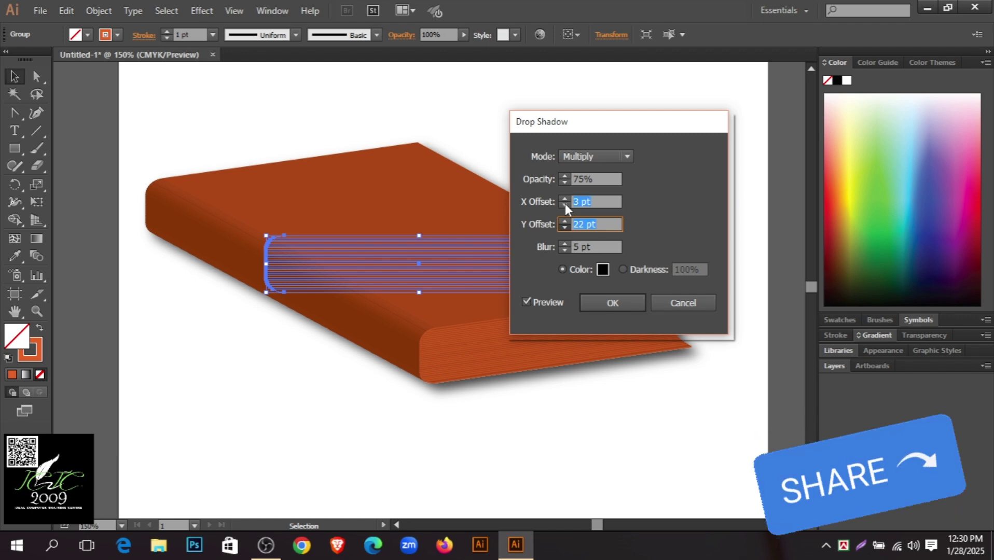
{"action": "left_click", "coordinate": [565, 205]}
{"action": "left_click", "coordinate": [565, 204]}
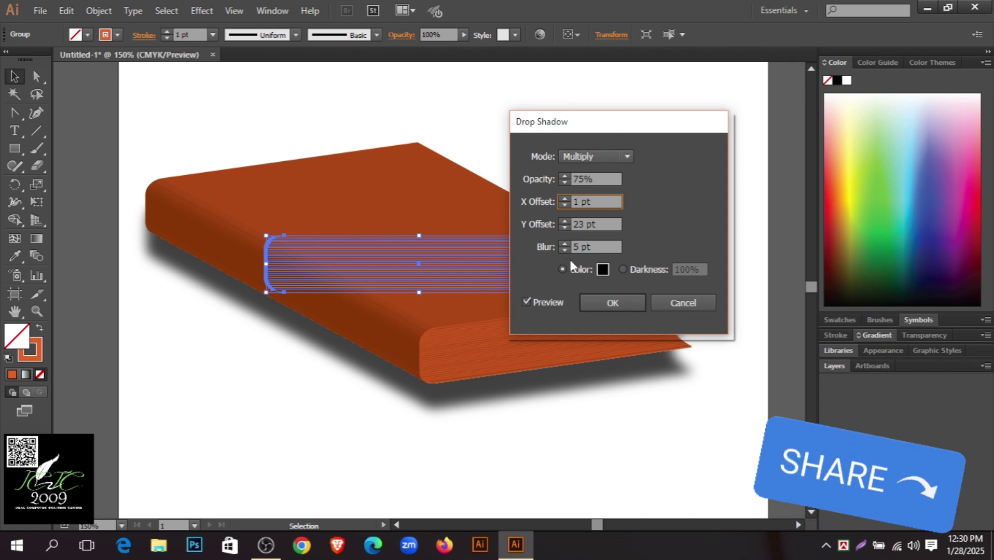
Lower the drop shadow's Y offset to 17 pt
{"action": "left_click", "coordinate": [564, 226]}
{"action": "left_click", "coordinate": [564, 229]}
{"action": "left_click", "coordinate": [564, 230]}
{"action": "left_click", "coordinate": [564, 230]}
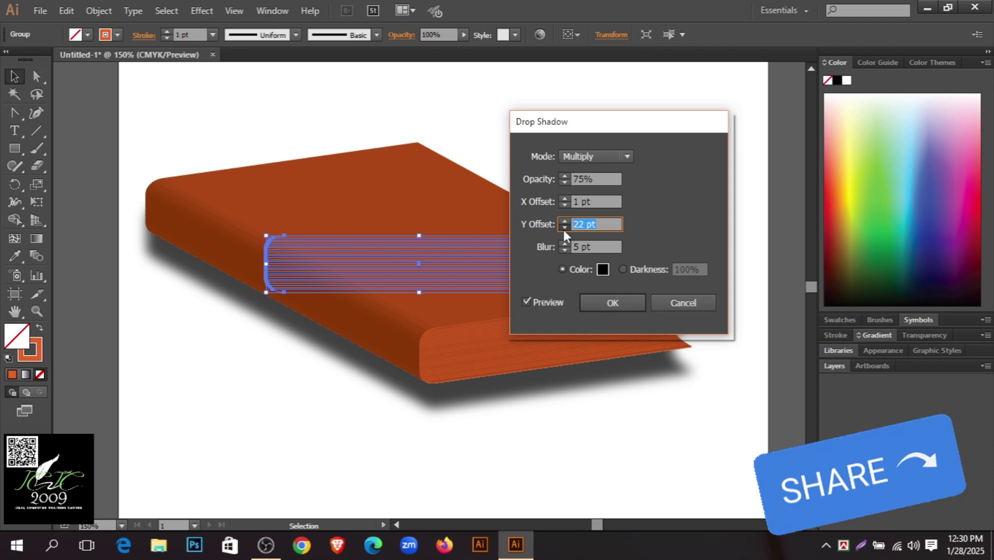
{"action": "left_click", "coordinate": [564, 230]}
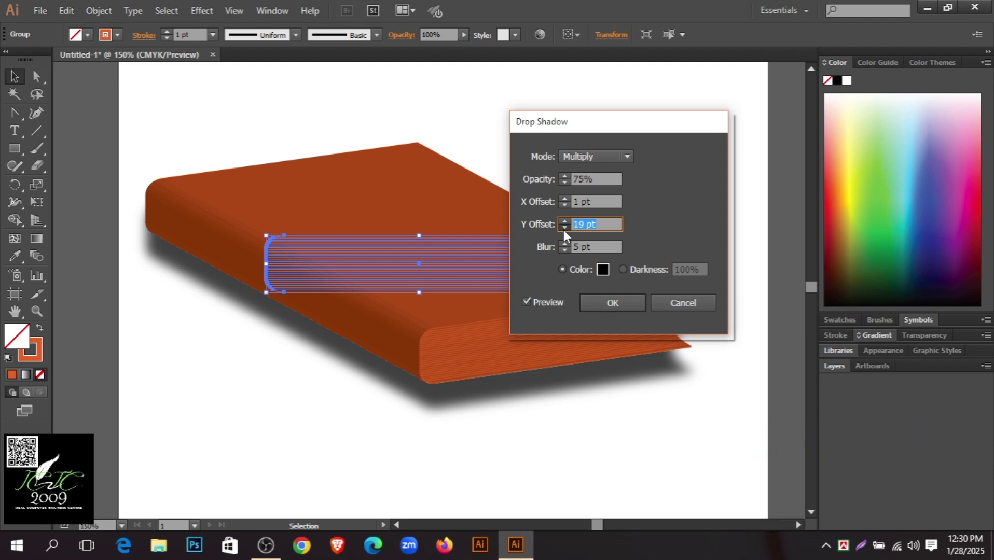
{"action": "left_click", "coordinate": [564, 230]}
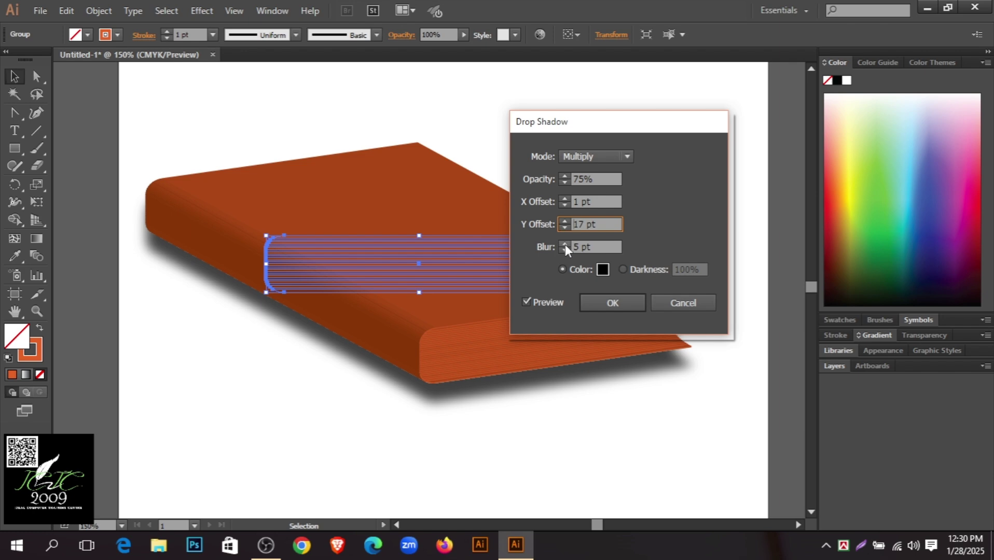
Set the drop shadow's blur to 11 pt, apply the effect and deselect the book
{"action": "key", "text": "Tab"}
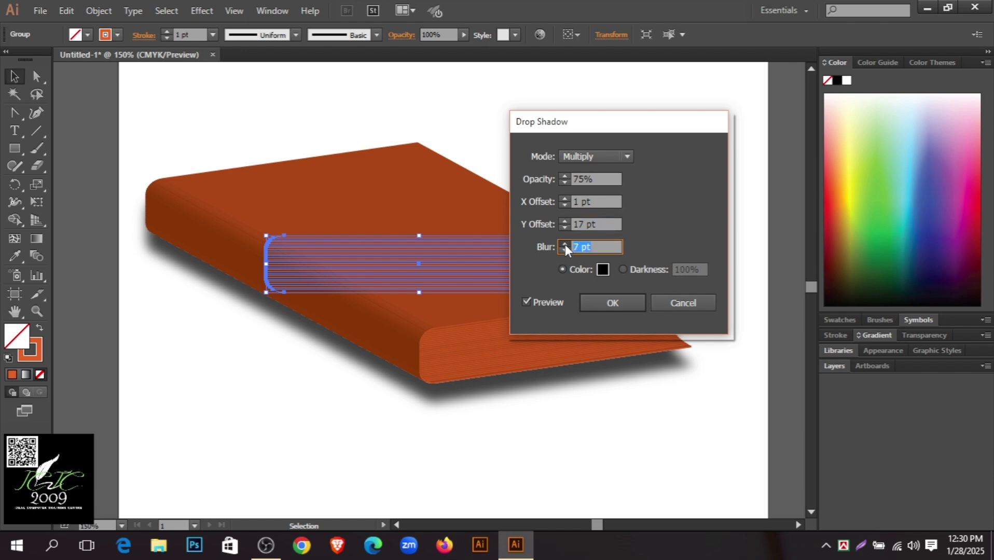
{"action": "left_click", "coordinate": [565, 244]}
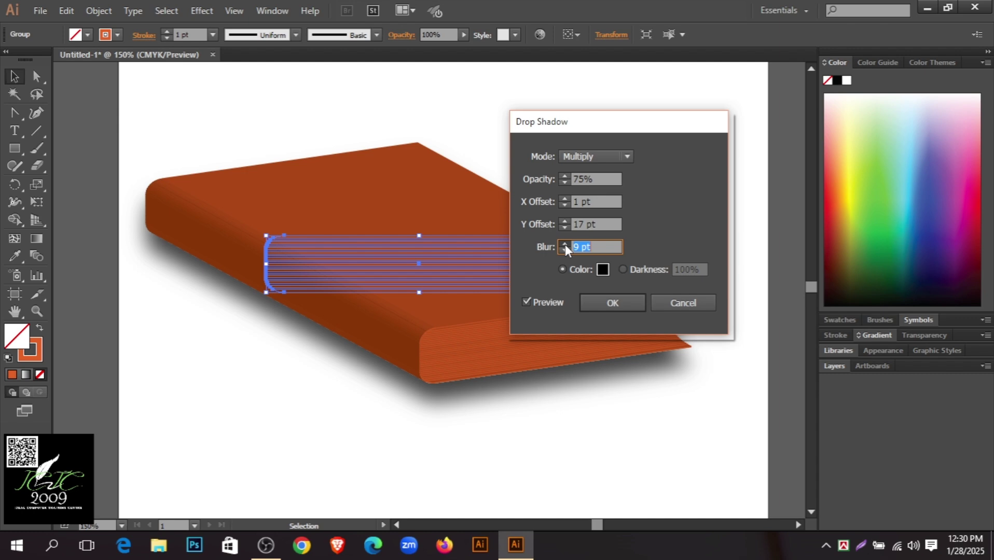
{"action": "left_click", "coordinate": [564, 244]}
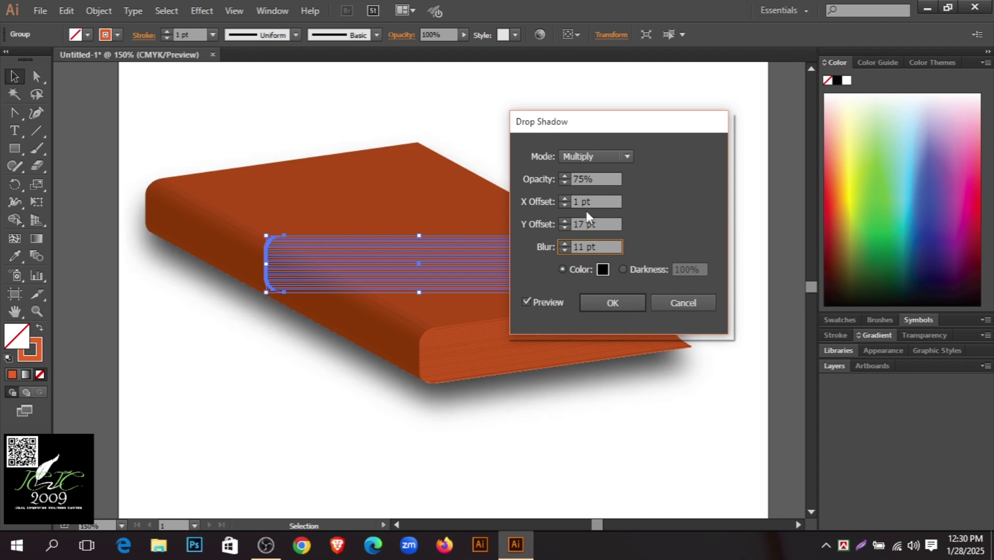
{"action": "left_click", "coordinate": [605, 300]}
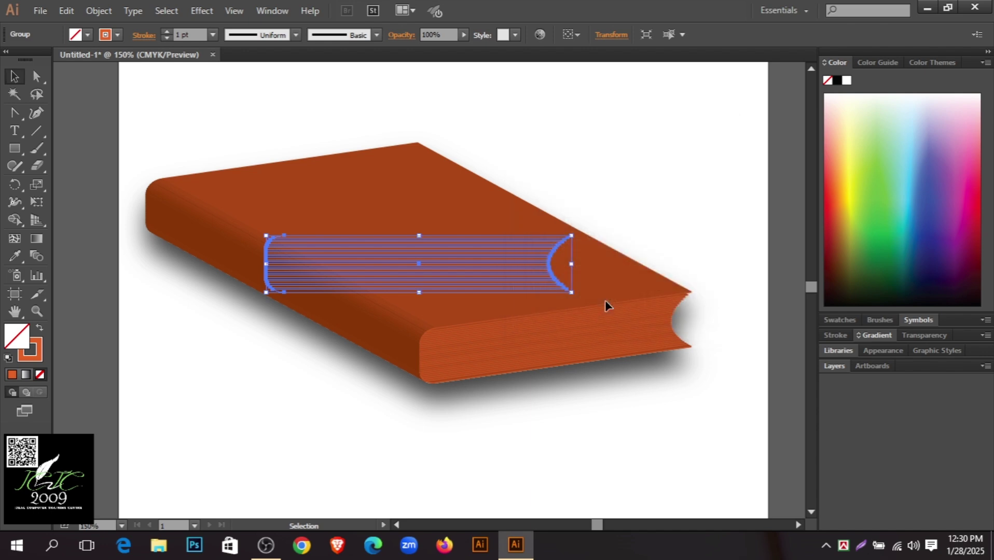
{"action": "left_click", "coordinate": [658, 216]}
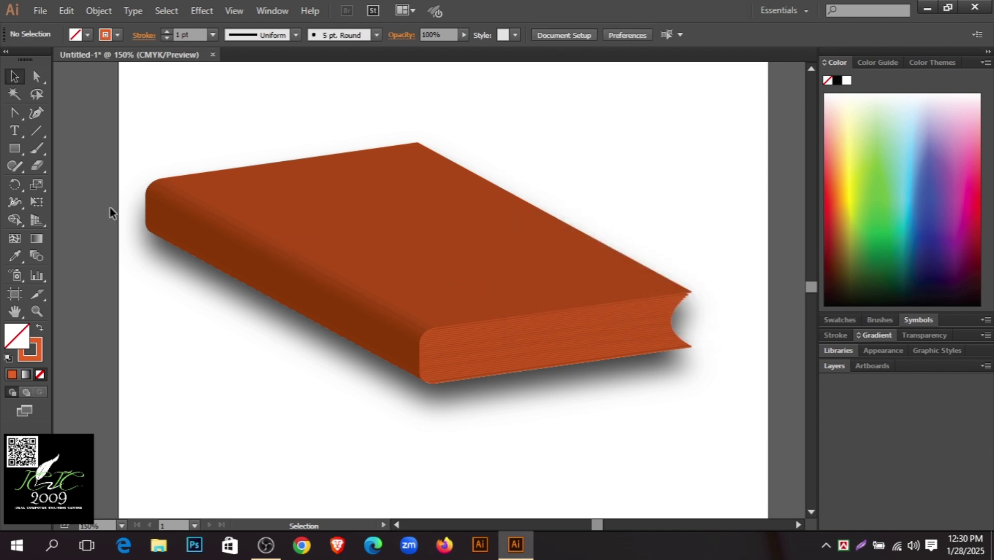
Add point text reading "The", "Best" and "Book" on three separate lines in the blank area above the book
{"action": "left_click", "coordinate": [15, 132]}
{"action": "left_click", "coordinate": [541, 134]}
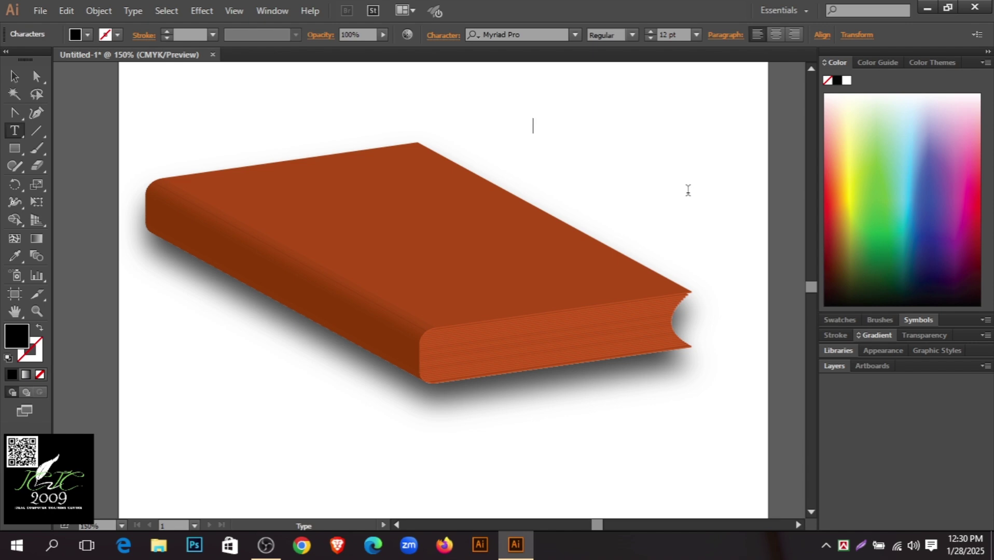
{"action": "type", "text": "t"}
{"action": "key", "text": "BackSpace"}
{"action": "type", "text": "The"}
{"action": "type", "text": "zb"}
{"action": "key", "text": "BackSpace"}
{"action": "key", "text": "BackSpace"}
{"action": "type", "text": "zb"}
{"action": "key", "text": "BackSpace"}
{"action": "key", "text": "BackSpace"}
{"action": "type", "text": "Best"}
{"action": "key", "text": "Return"}
{"action": "type", "text": "Book"}
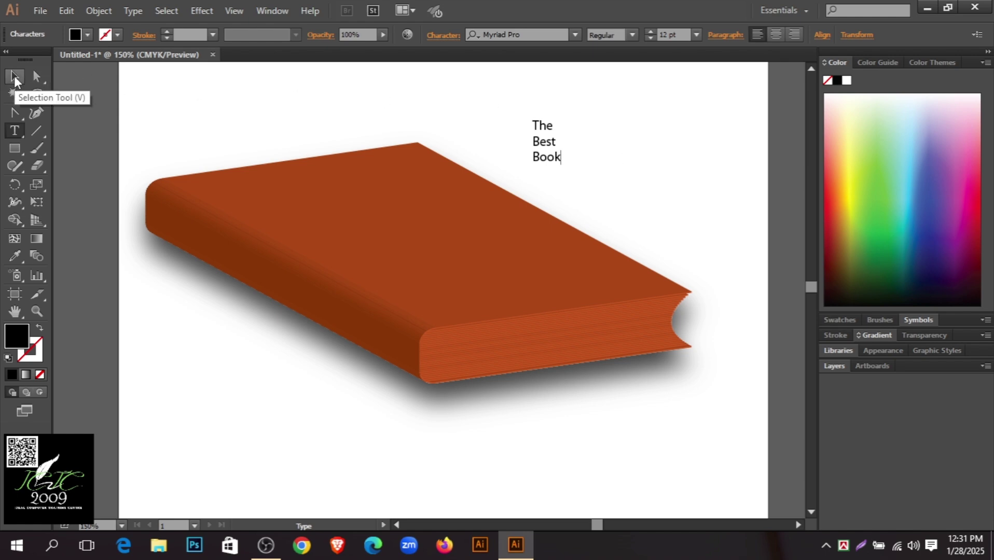
Center-align the three-line title and move it onto the upper middle of the book's front cover
{"action": "left_click", "coordinate": [15, 78]}
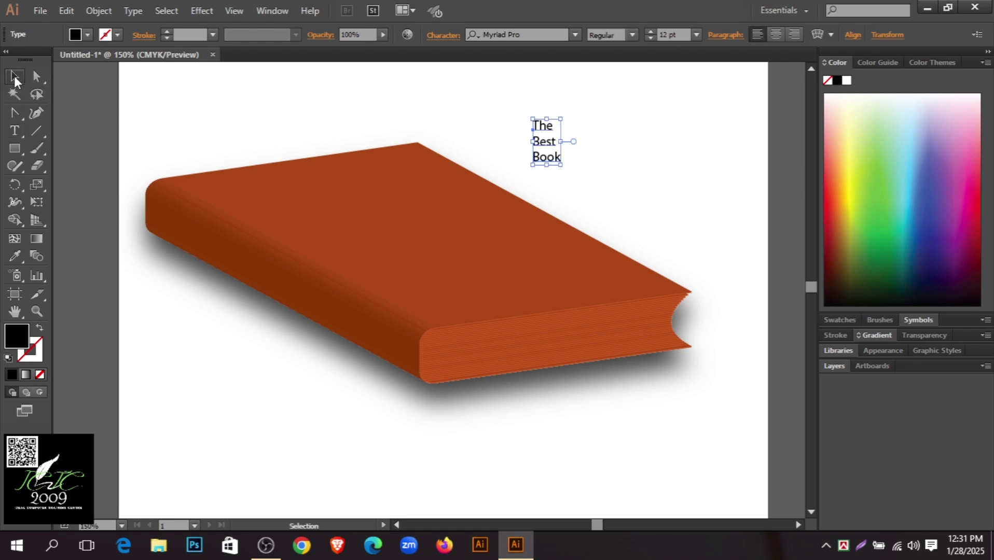
{"action": "left_click", "coordinate": [775, 35]}
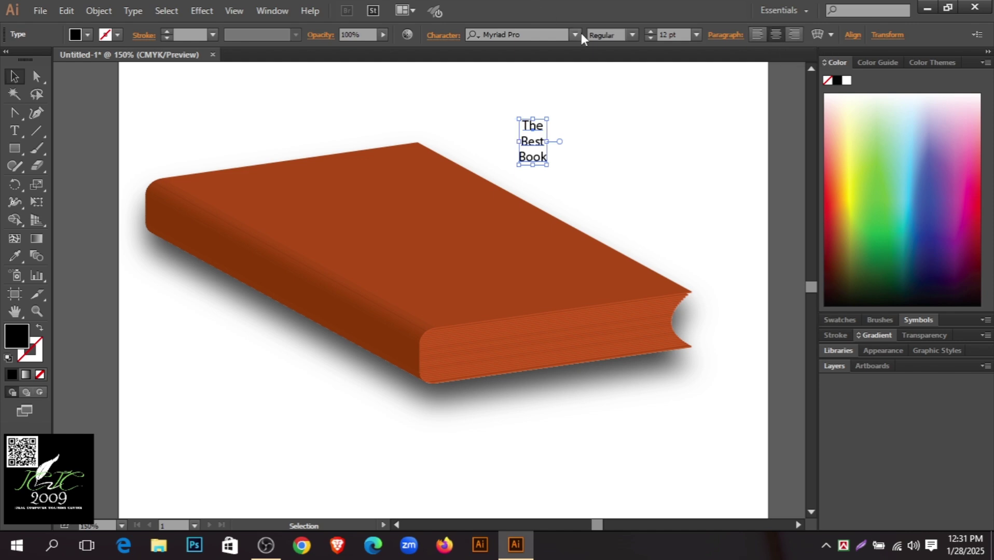
{"action": "left_click_drag", "start_coordinate": [535, 130], "coordinate": [381, 194]}
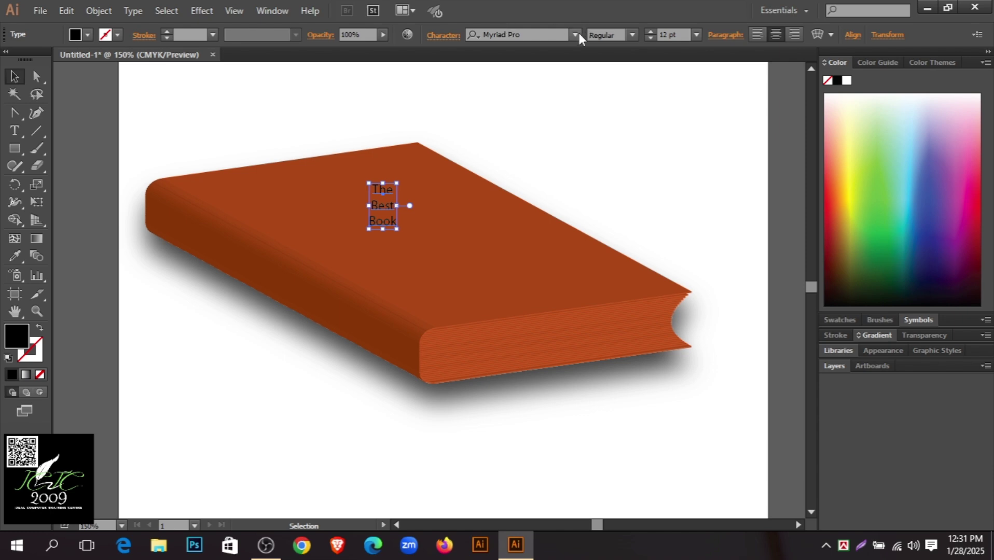
Set the title's font to Informal Roman
{"action": "left_click", "coordinate": [574, 36]}
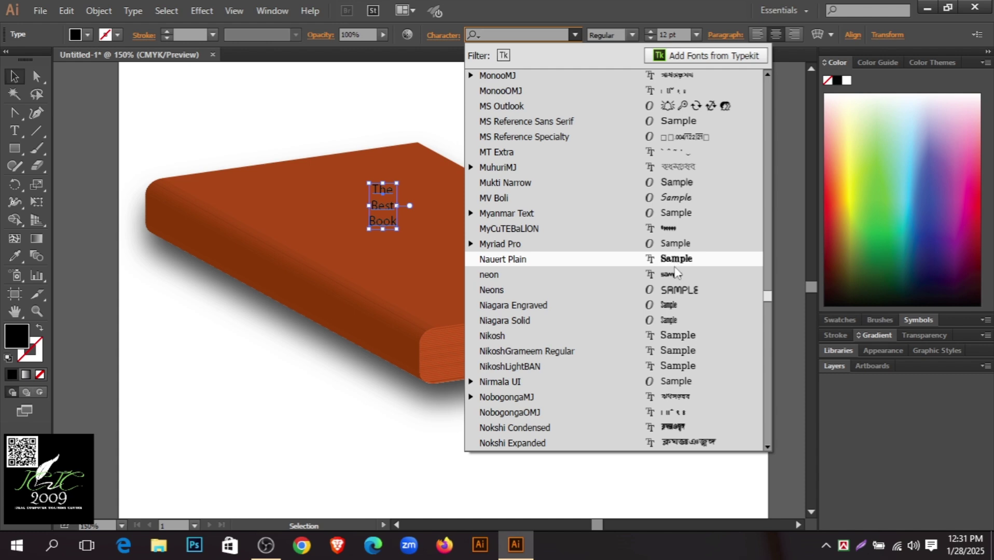
{"action": "scroll", "coordinate": [677, 271], "scroll_direction": "up", "scroll_amount": 10}
{"action": "scroll", "coordinate": [677, 271], "scroll_direction": "up", "scroll_amount": 10}
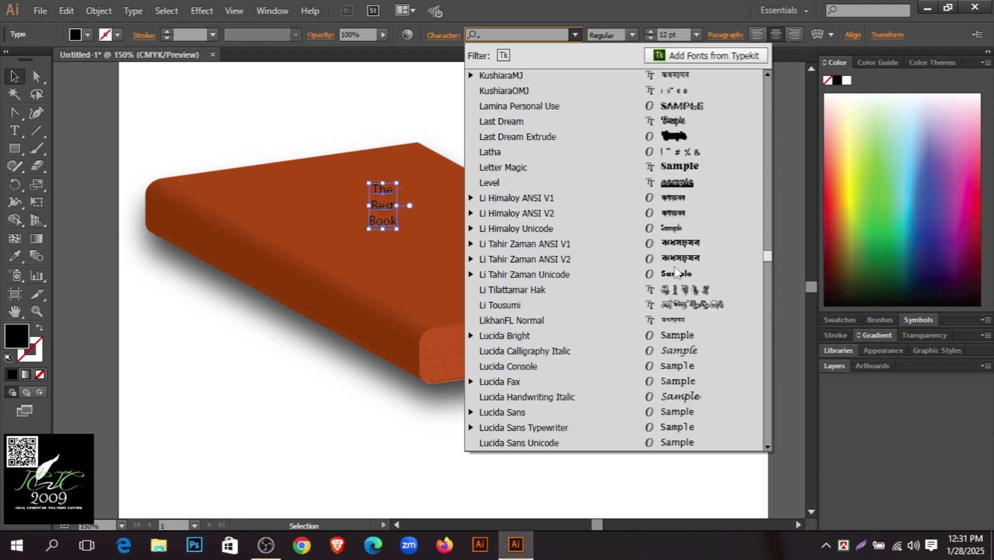
{"action": "scroll", "coordinate": [687, 298], "scroll_direction": "up", "scroll_amount": 10}
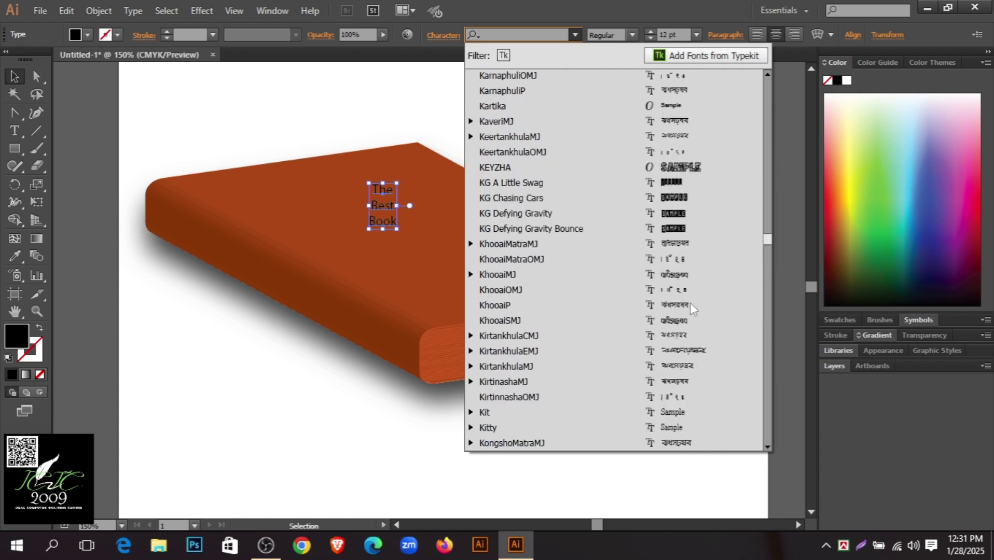
{"action": "scroll", "coordinate": [691, 303], "scroll_direction": "up", "scroll_amount": 15}
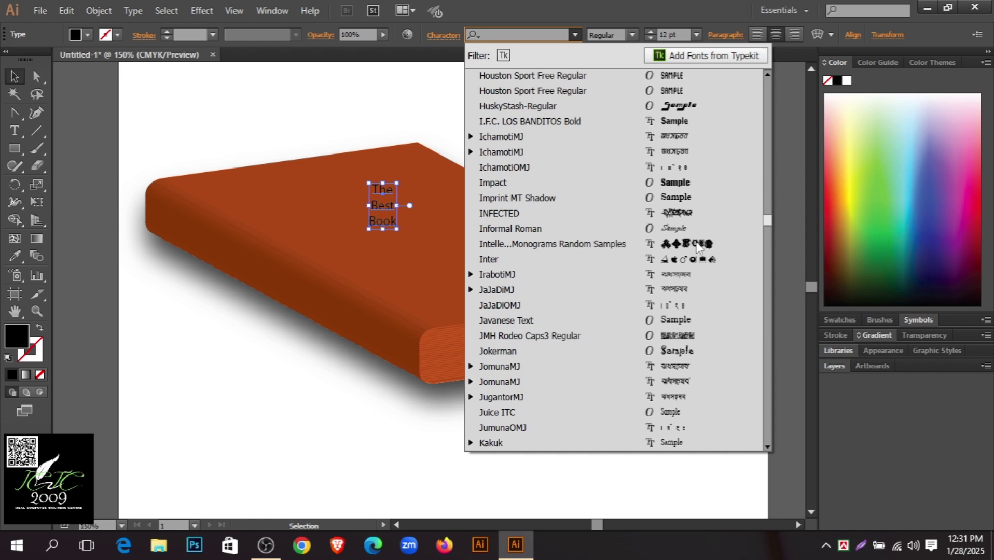
{"action": "left_click", "coordinate": [675, 228]}
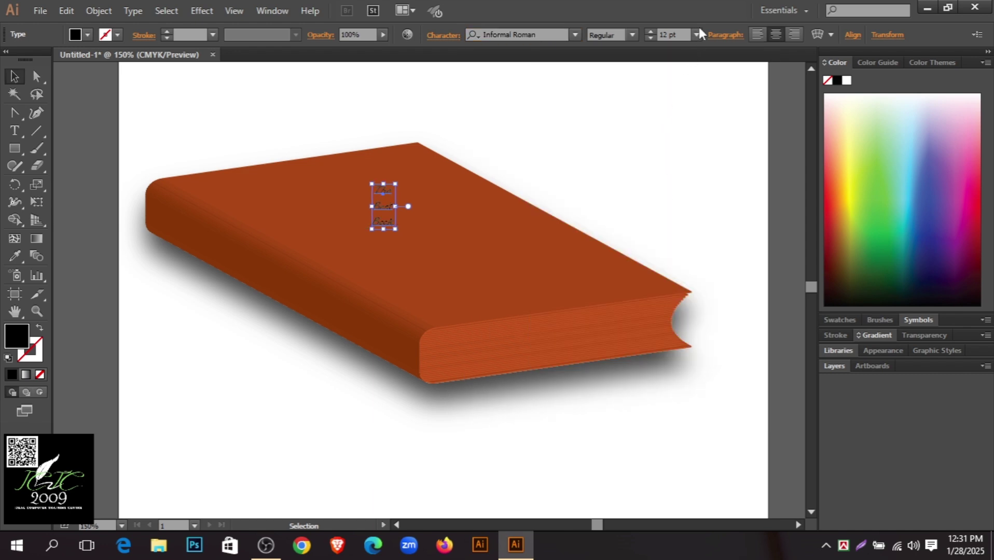
Increase the title's font size to 20 pt
{"action": "left_click", "coordinate": [656, 33]}
{"action": "left_click", "coordinate": [655, 32]}
{"action": "left_click", "coordinate": [656, 32]}
{"action": "left_click", "coordinate": [656, 33]}
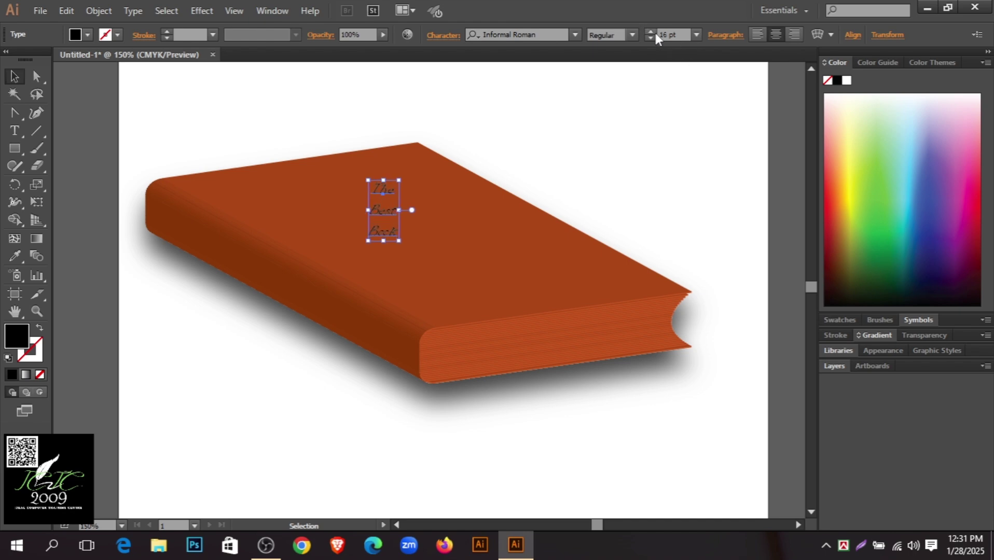
{"action": "left_click", "coordinate": [656, 33]}
{"action": "left_click", "coordinate": [655, 32]}
{"action": "left_click", "coordinate": [656, 32]}
{"action": "left_click", "coordinate": [655, 32]}
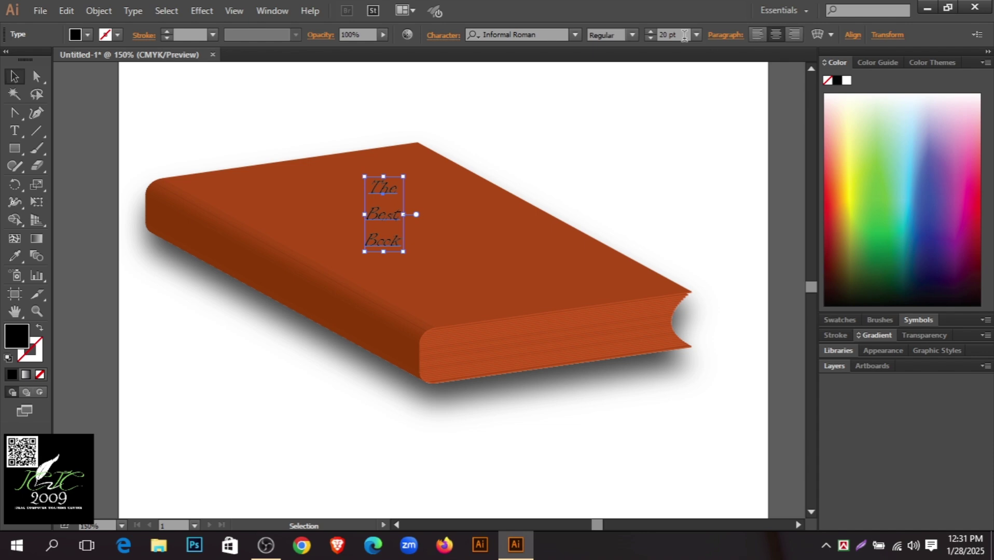
Change the title's font to Harrington, keeping the Regular style
{"action": "left_click", "coordinate": [574, 35]}
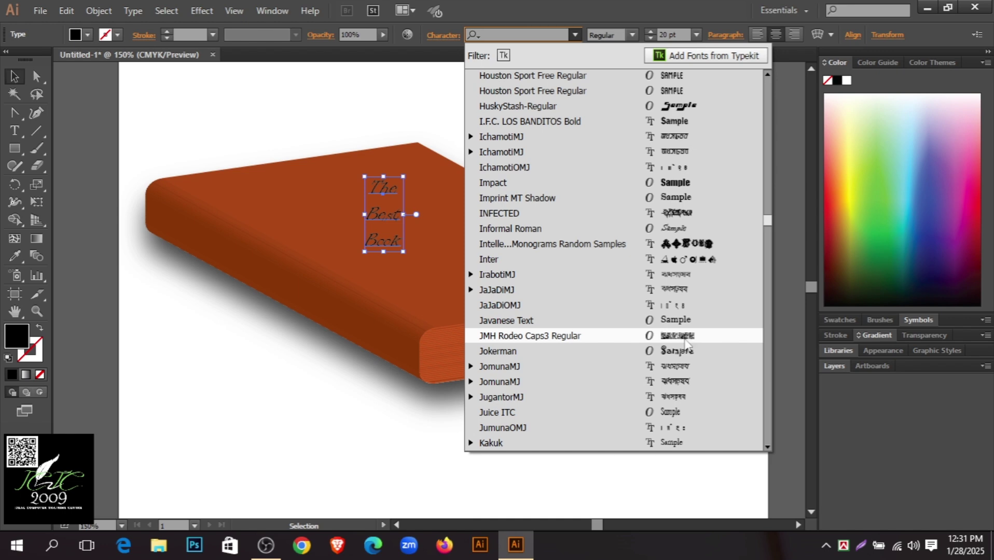
{"action": "scroll", "coordinate": [682, 380], "scroll_direction": "up", "scroll_amount": 5}
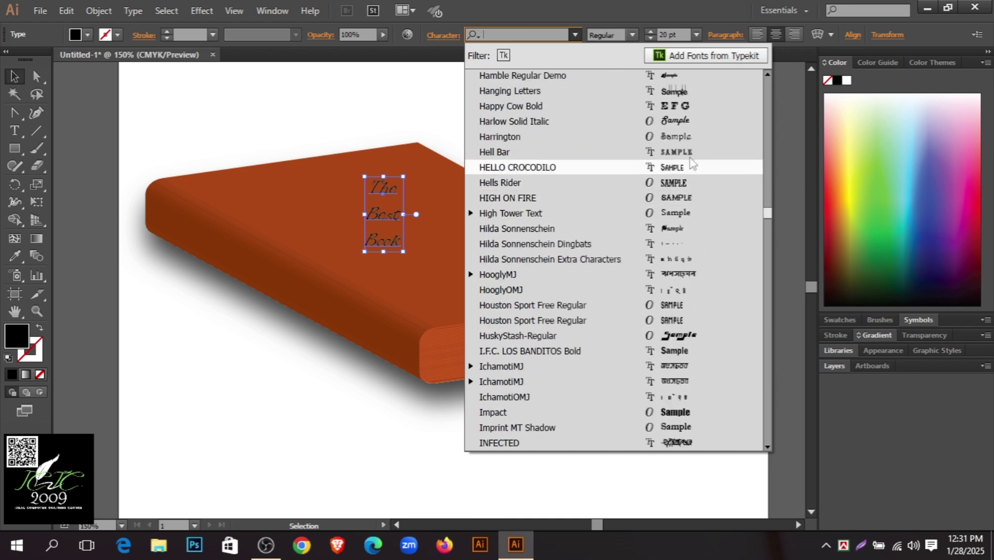
{"action": "left_click", "coordinate": [682, 137]}
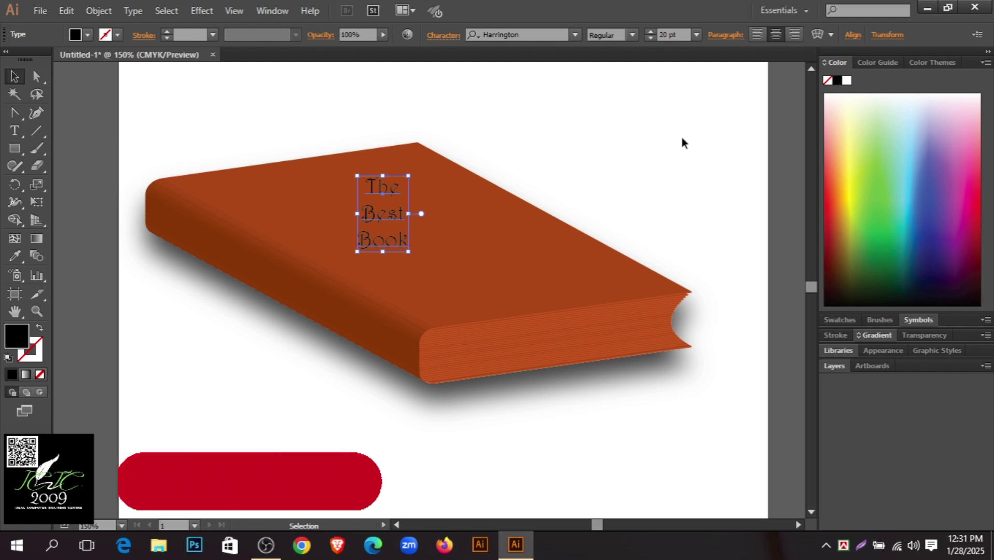
{"action": "left_click", "coordinate": [634, 34]}
{"action": "left_click", "coordinate": [633, 34]}
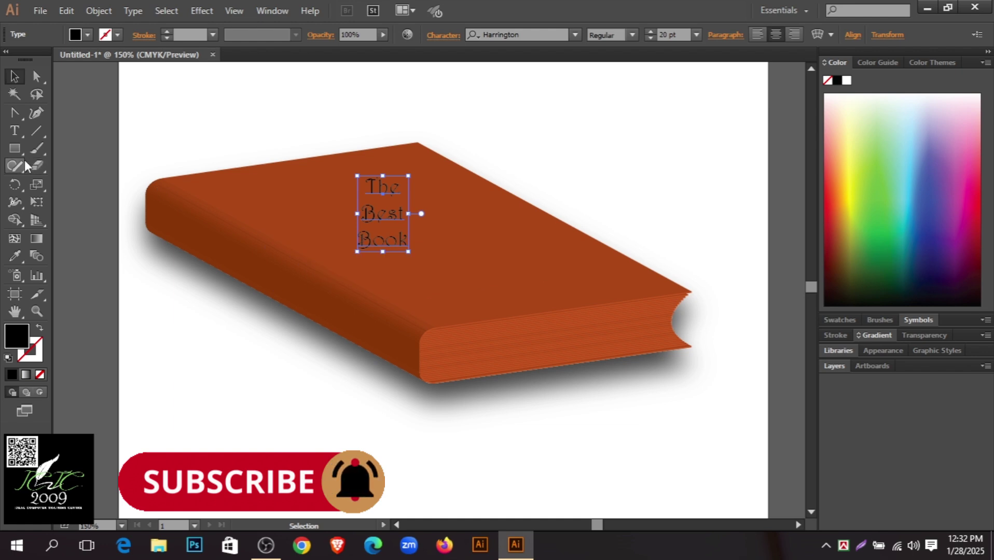
Try to slant the title to the cover's perspective with the Shear tool, and undo the distortion
{"action": "left_click", "coordinate": [41, 191]}
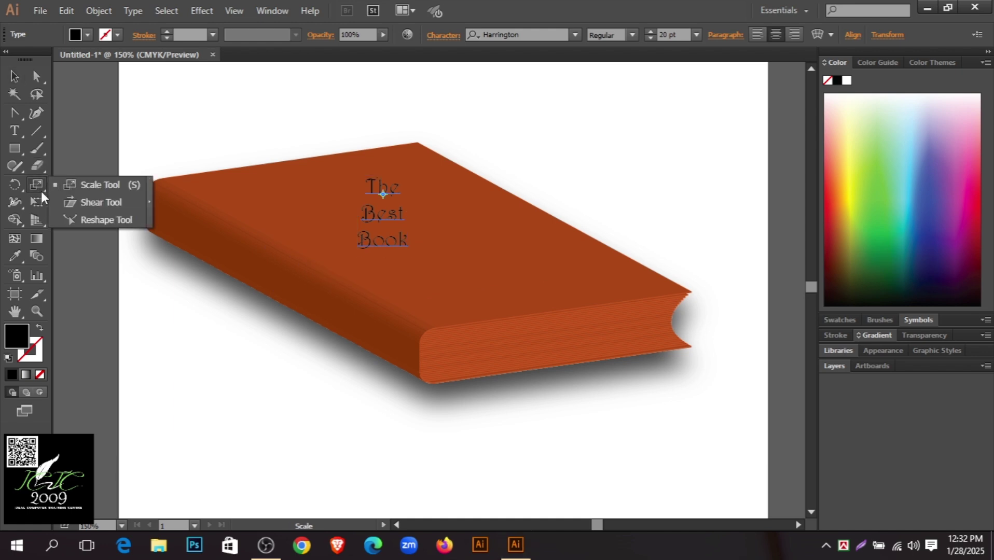
{"action": "left_click", "coordinate": [70, 203]}
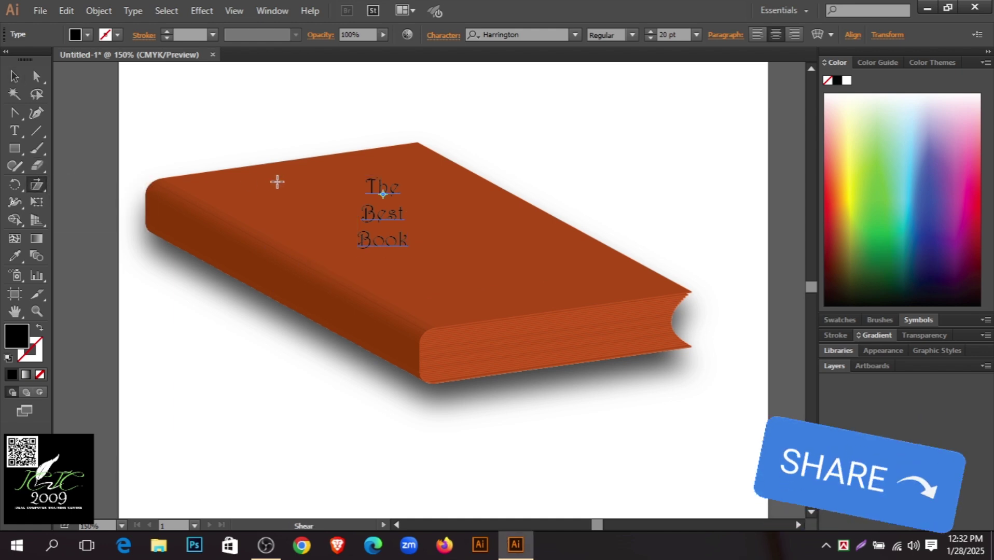
{"action": "left_click_drag", "start_coordinate": [371, 179], "coordinate": [352, 187]}
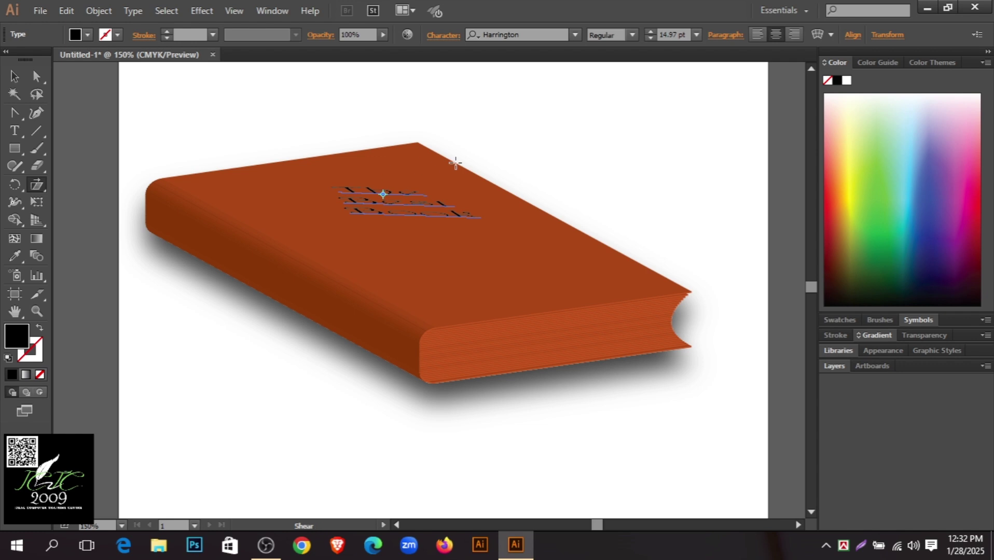
{"action": "key", "text": "ctrl+z"}
{"action": "key", "text": "ctrl+z"}
{"action": "key", "text": "ctrl+z"}
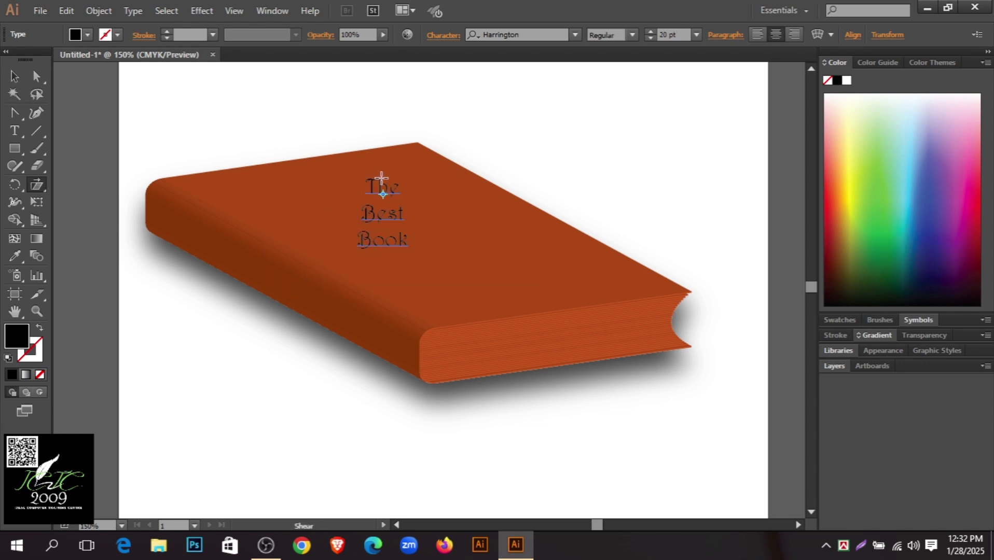
Shear the title so its lines follow the slant of the book cover, and stretch it taller to about 22 pt
{"action": "left_click_drag", "start_coordinate": [381, 180], "coordinate": [357, 188]}
{"action": "mouse_move", "coordinate": [337, 193]}
{"action": "left_mouse_down"}
{"action": "mouse_move", "coordinate": [355, 178]}
{"action": "mouse_move", "coordinate": [363, 190]}
{"action": "mouse_move", "coordinate": [353, 200]}
{"action": "mouse_move", "coordinate": [369, 182]}
{"action": "mouse_move", "coordinate": [356, 196]}
{"action": "left_mouse_up"}
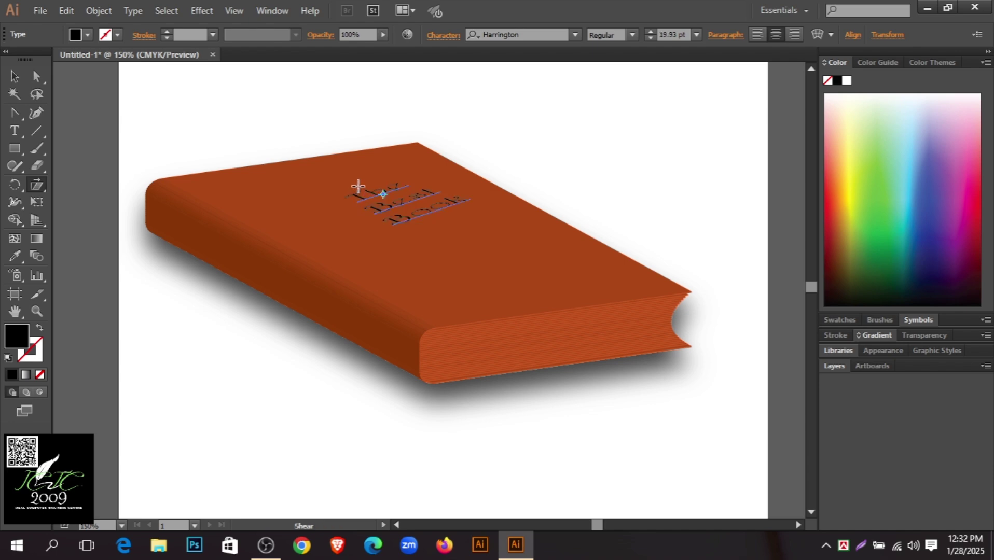
{"action": "left_click_drag", "start_coordinate": [357, 188], "coordinate": [357, 192]}
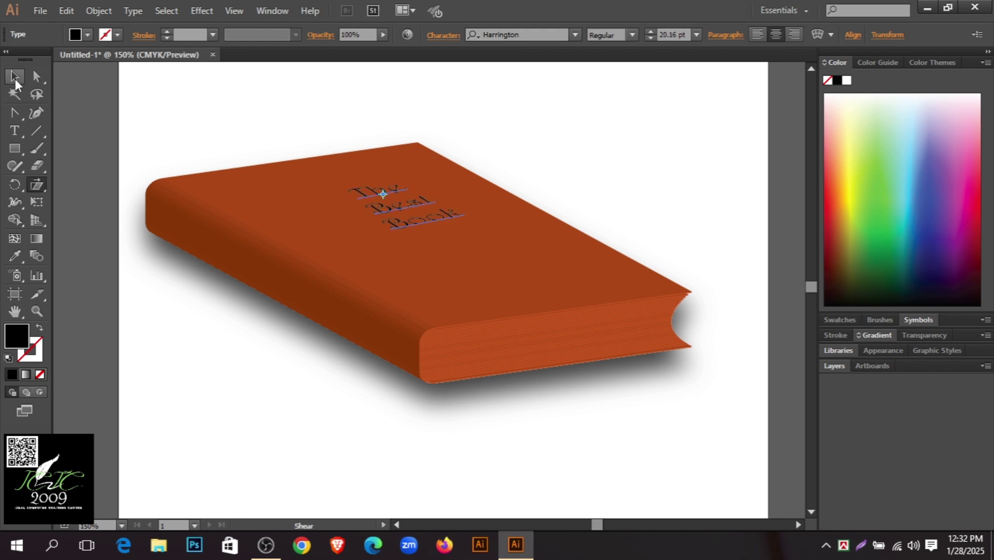
{"action": "left_click", "coordinate": [15, 77]}
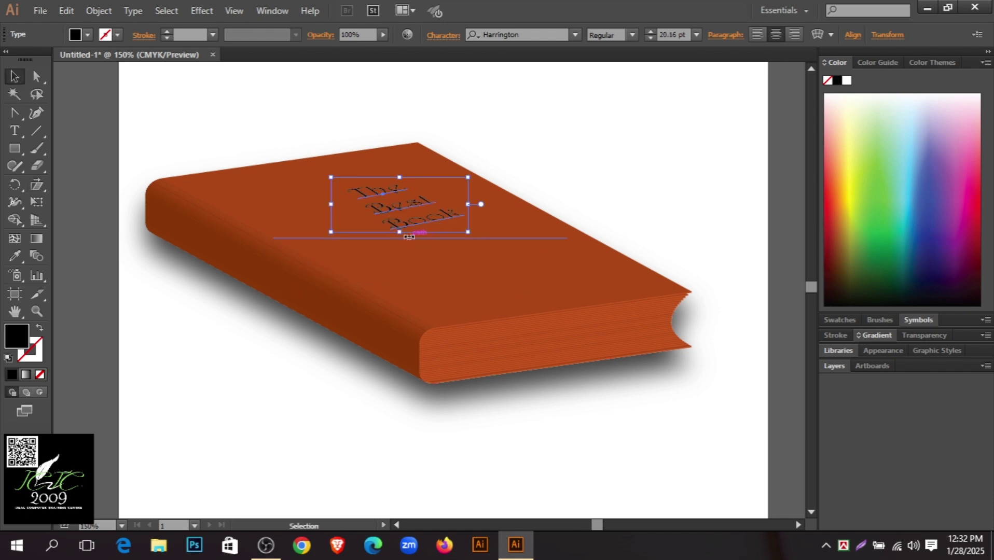
{"action": "mouse_move", "coordinate": [409, 236]}
{"action": "left_mouse_down"}
{"action": "mouse_move", "coordinate": [400, 229]}
{"action": "mouse_move", "coordinate": [413, 247]}
{"action": "left_mouse_up"}
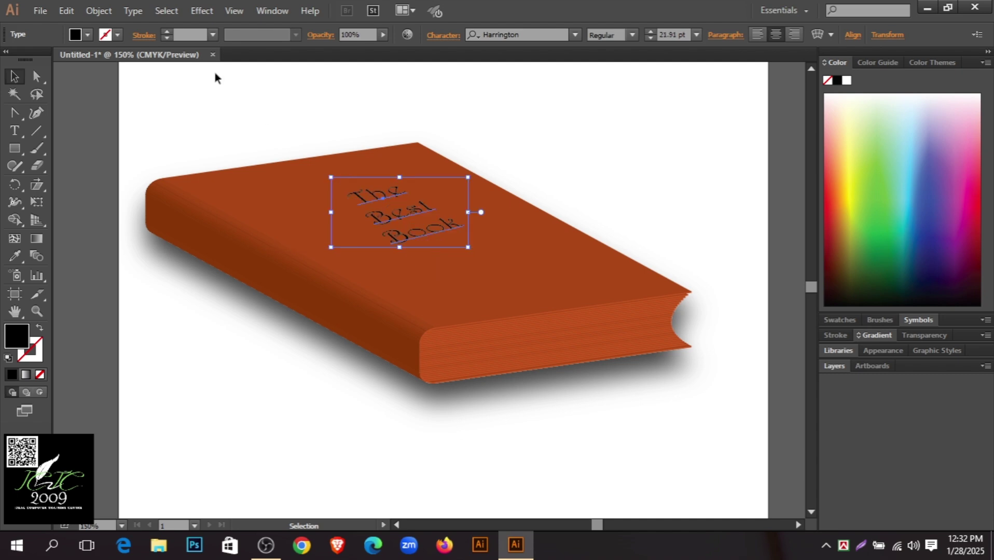
Fill the title on the book cover with yellow and deselect it
{"action": "left_click", "coordinate": [89, 35]}
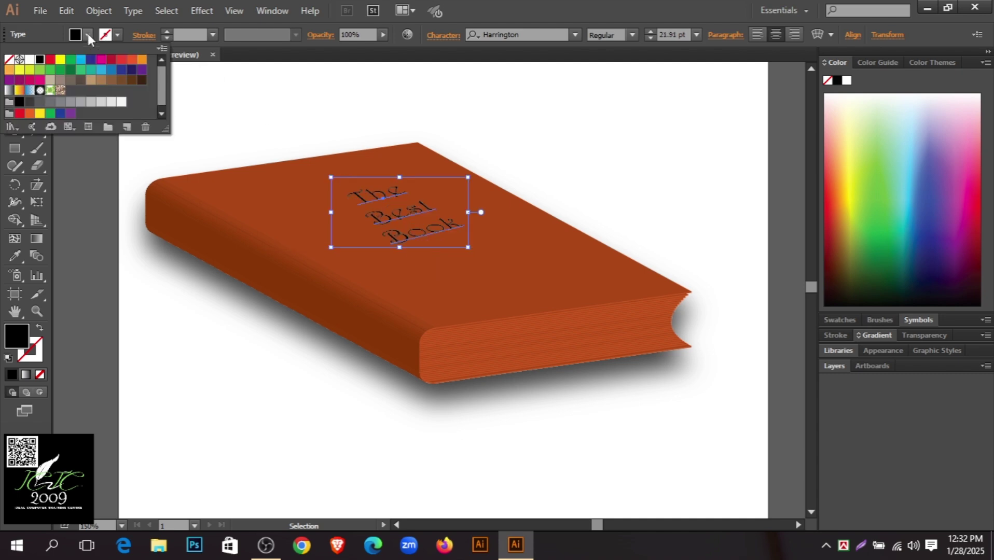
{"action": "left_click", "coordinate": [60, 59]}
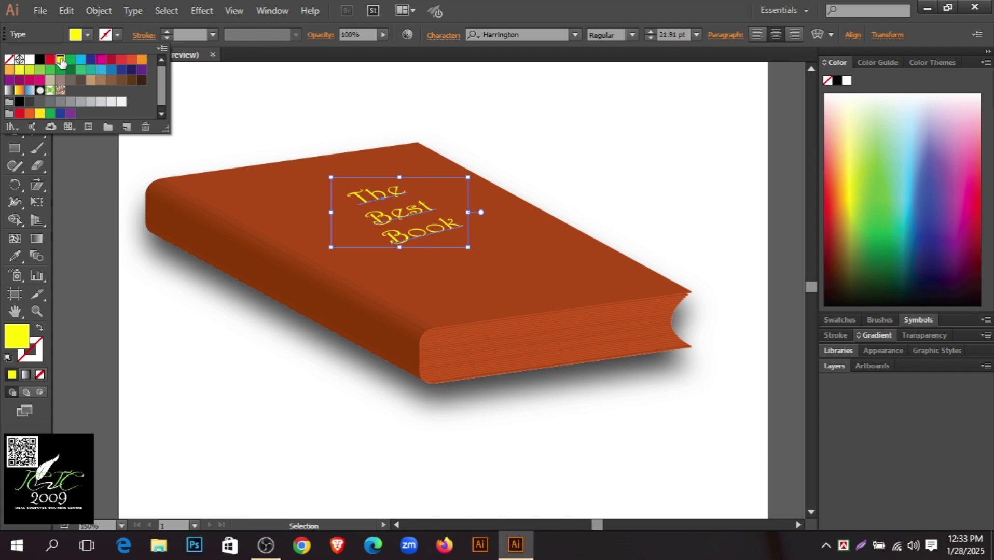
{"action": "left_click", "coordinate": [311, 77]}
{"action": "left_click", "coordinate": [545, 111]}
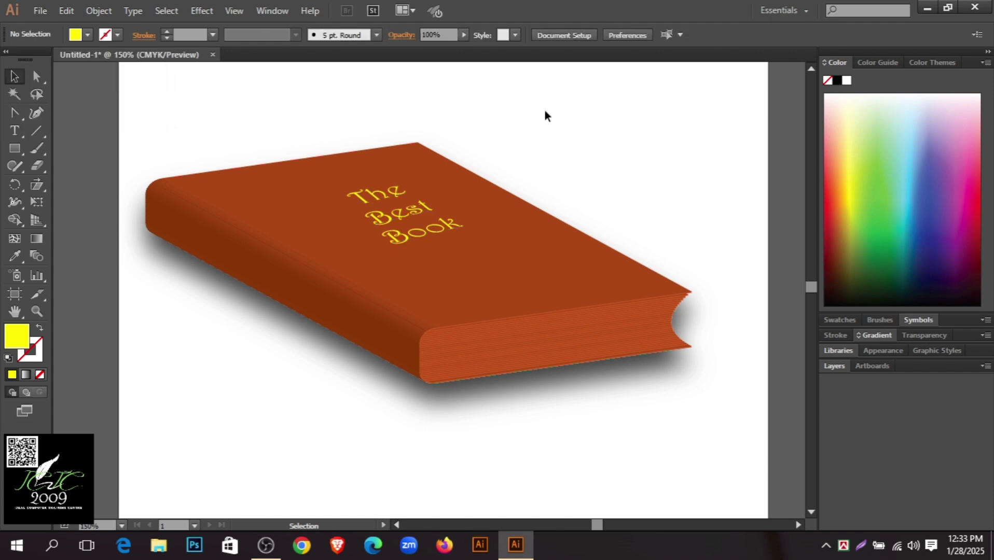